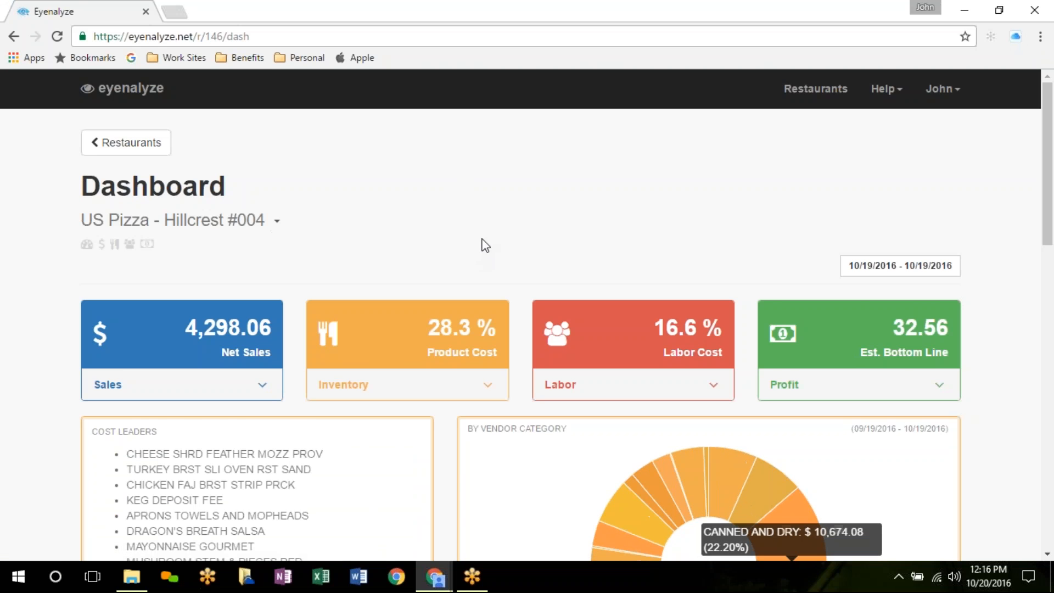
# Step: Open the Invoices list in the Inventory section of the US Pizza - Hillcrest #004 restaurant
pyautogui.scroll(-4, 478, 247)
pyautogui.scroll(-3, 487, 244)
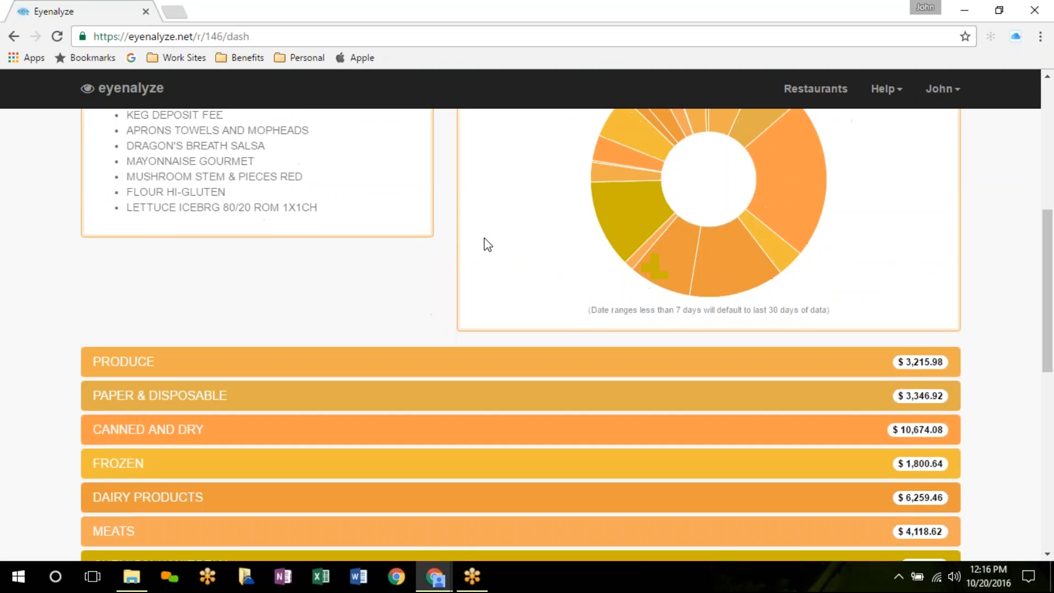
pyautogui.scroll(5, 487, 244)
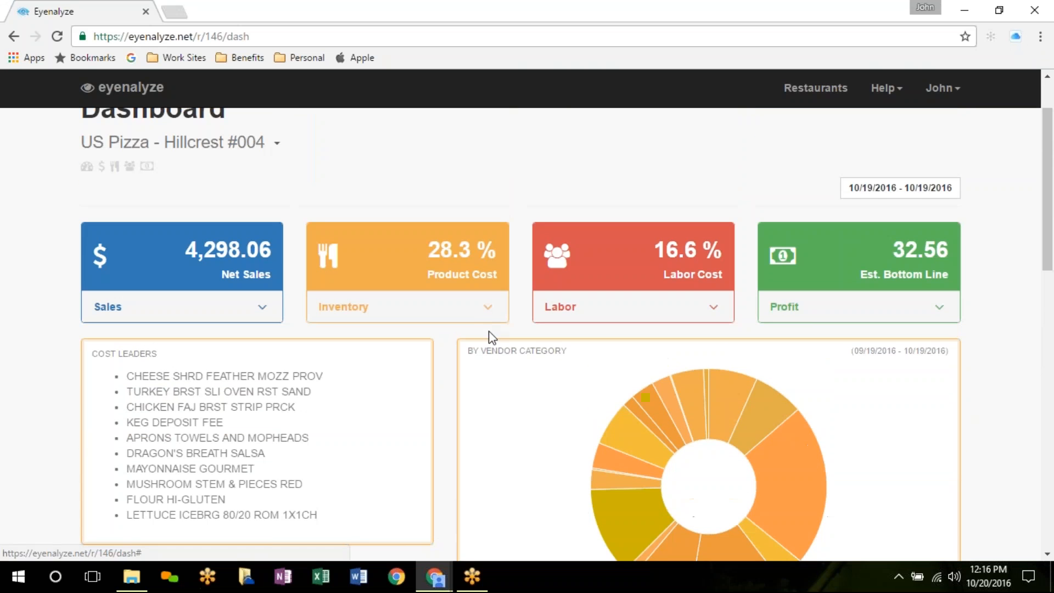
pyautogui.click(488, 317)
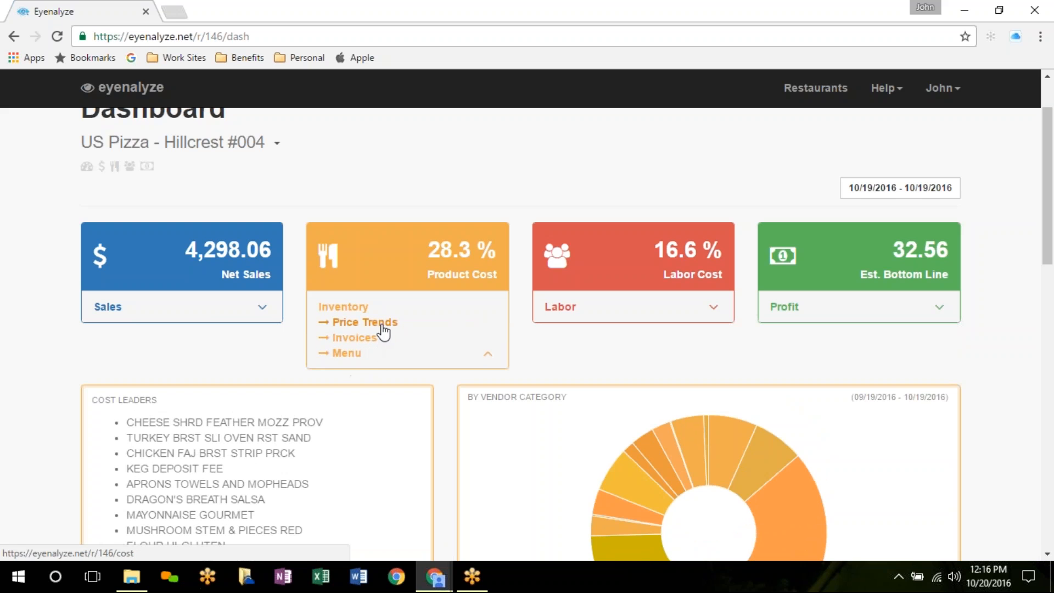
pyautogui.click(336, 316)
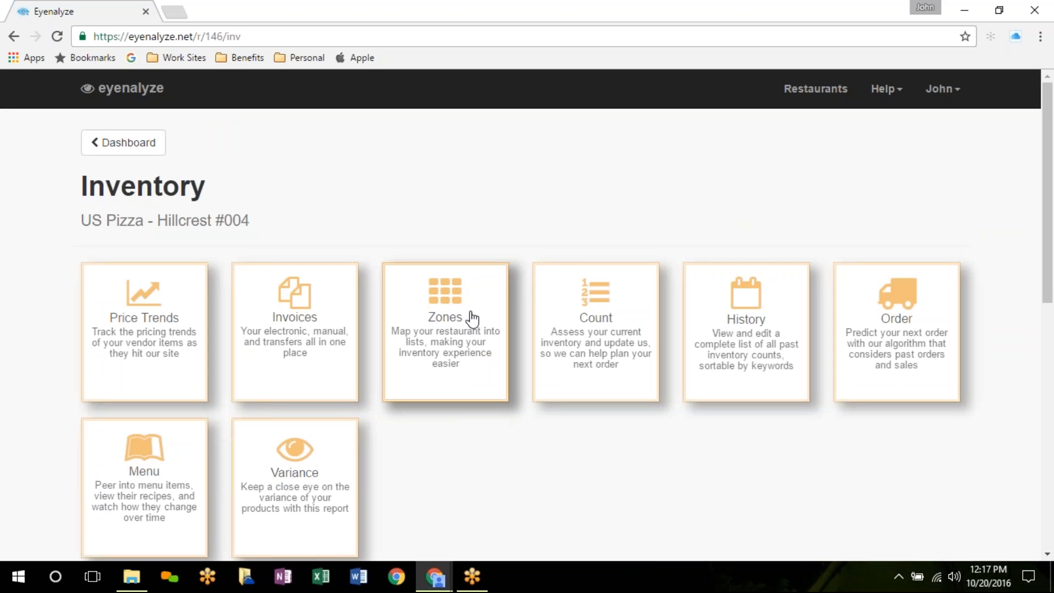
pyautogui.scroll(-1, 445, 457)
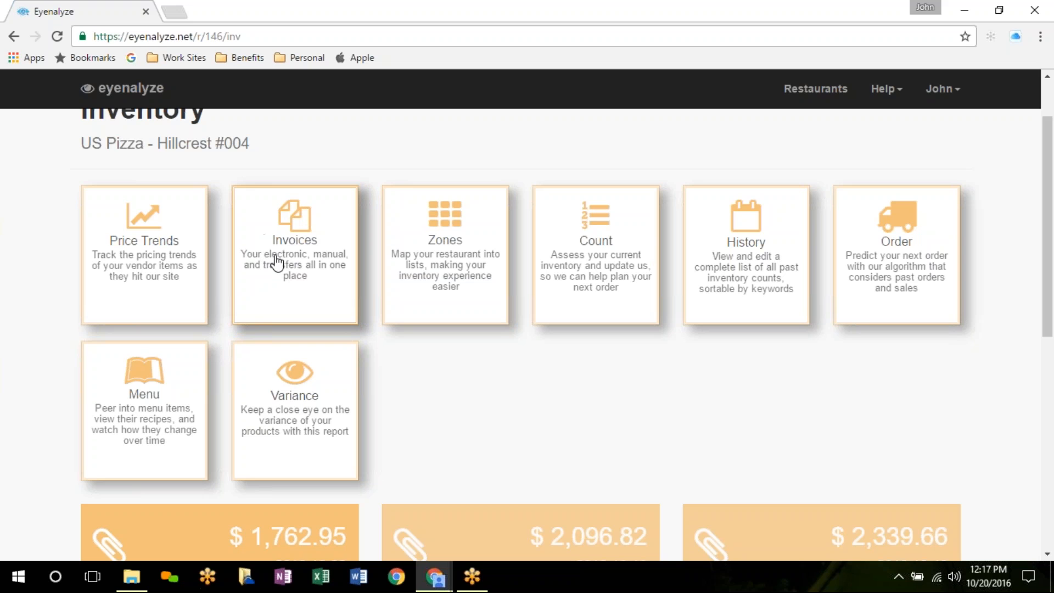
pyautogui.click(289, 225)
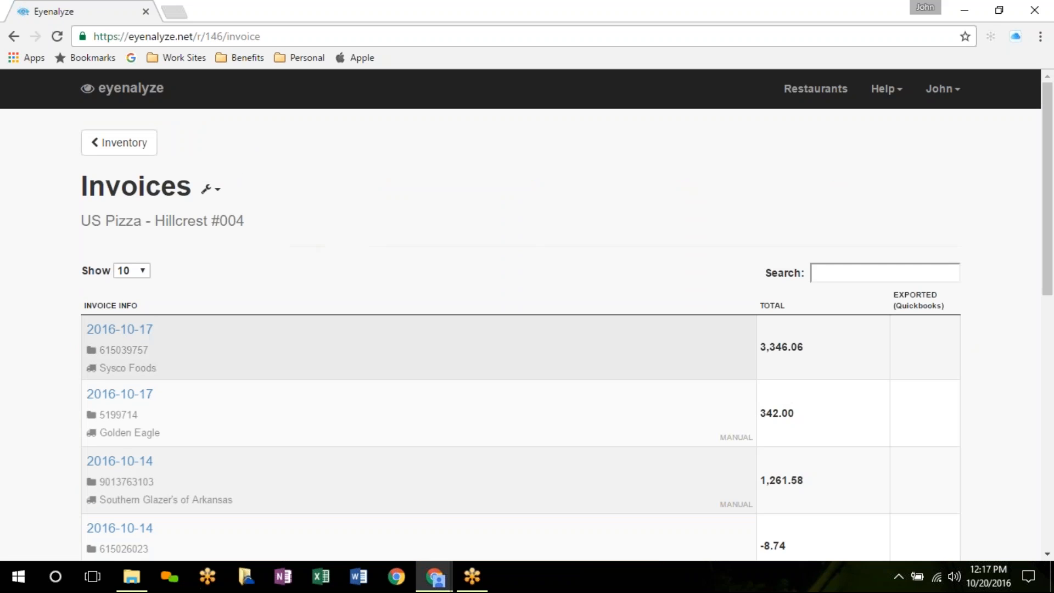
# Step: Sort the invoice list by invoice info in ascending order and switch it back to newest first
pyautogui.scroll(-1, 389, 346)
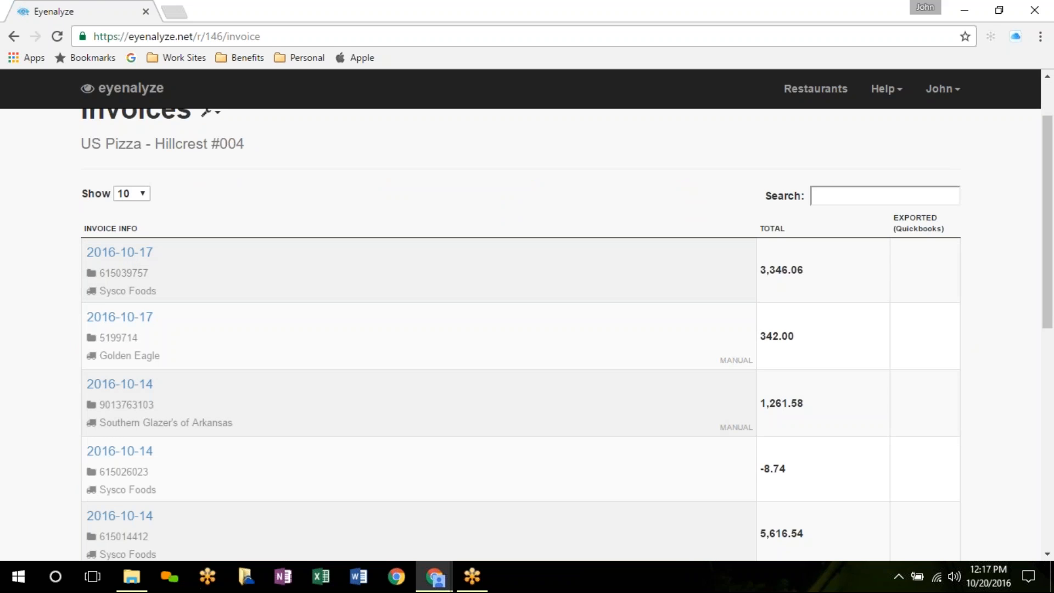
pyautogui.click(117, 230)
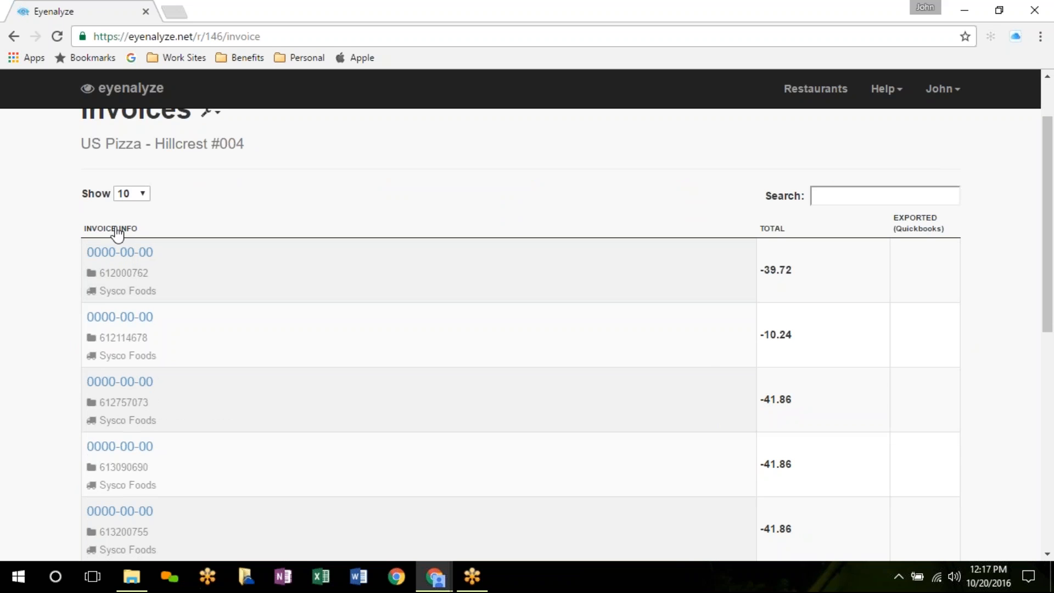
pyautogui.click(117, 231)
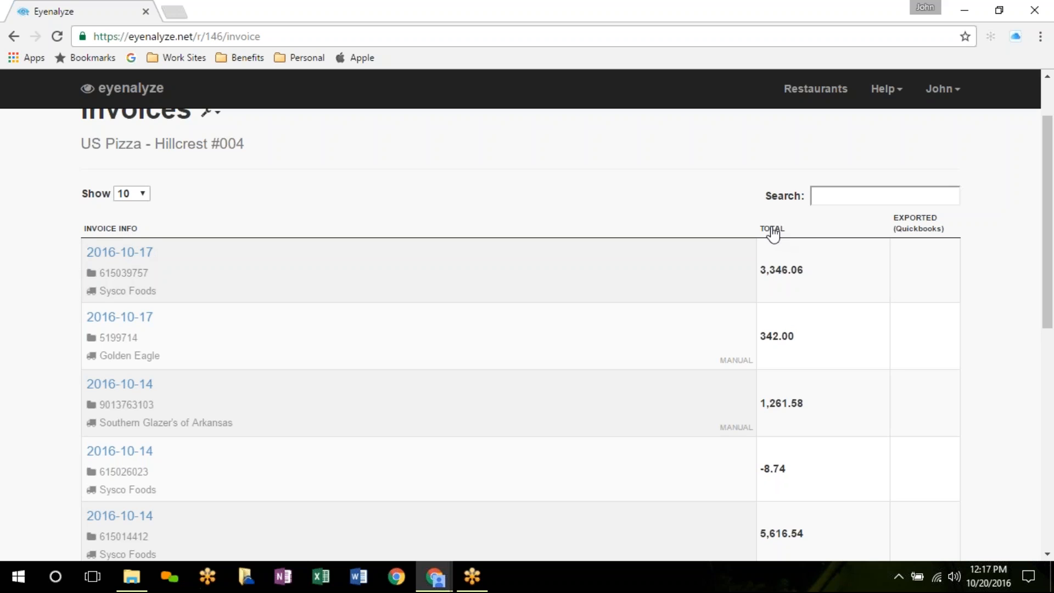
# Step: Sort the invoices by total, first from highest to lowest and again from lowest to highest, and review the listed page
pyautogui.click(773, 230)
pyautogui.click(773, 231)
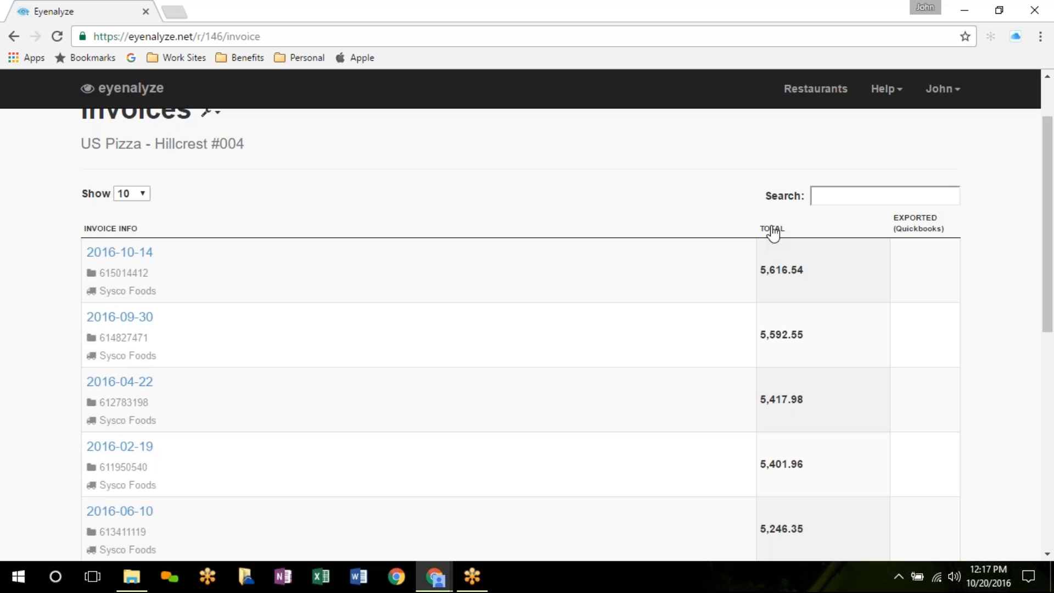
pyautogui.click(773, 231)
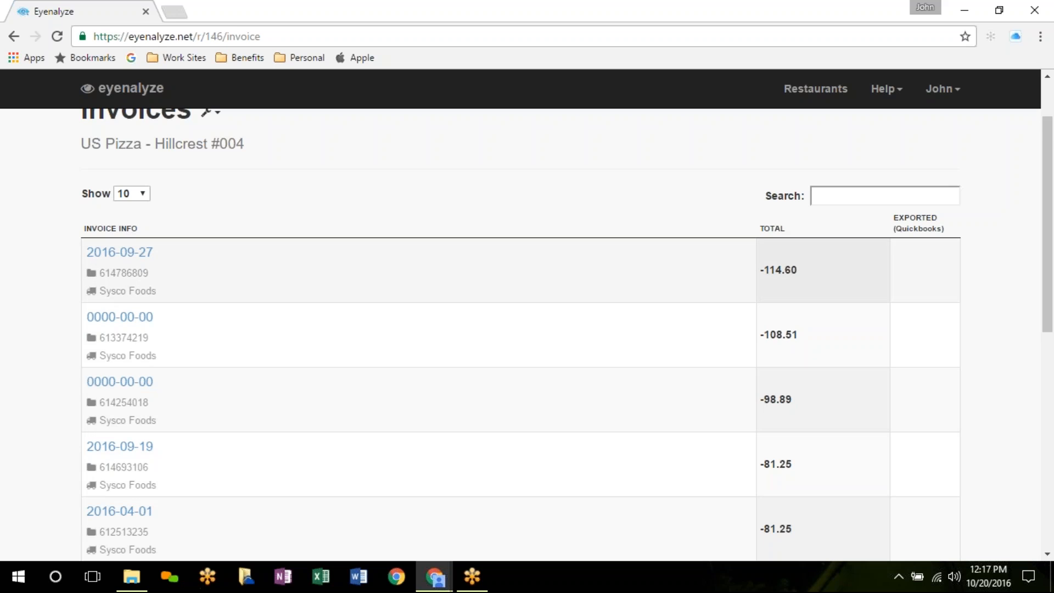
pyautogui.scroll(-3, 700, 329)
pyautogui.scroll(-1, 736, 383)
pyautogui.scroll(-5, 625, 415)
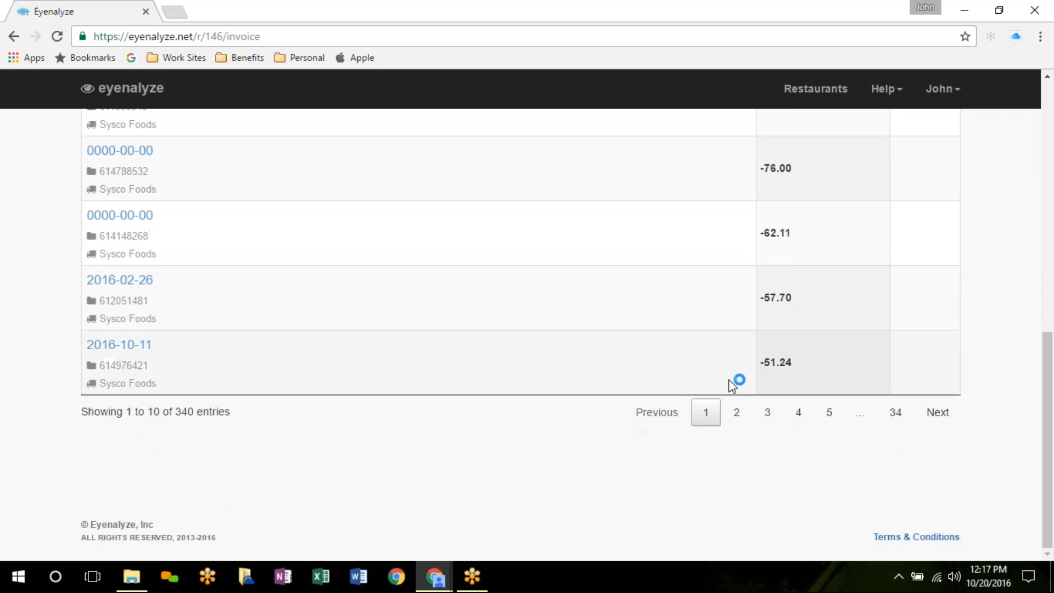
pyautogui.scroll(10, 773, 374)
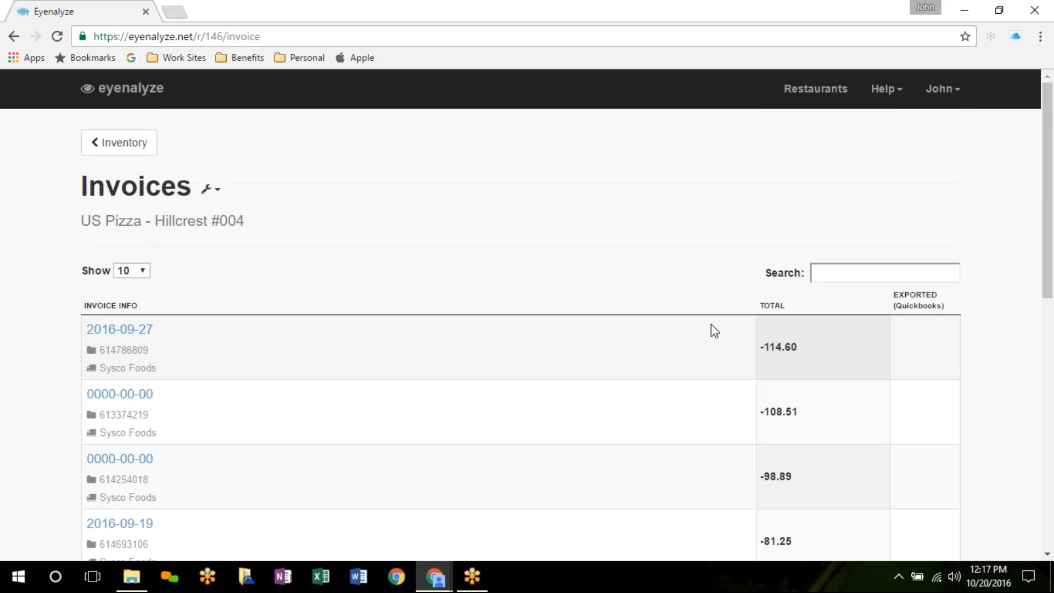
# Step: Sort the invoices by invoice info with the newest first and open the Sysco Foods invoice dated 2016-10-17
pyautogui.click(125, 308)
pyautogui.click(125, 310)
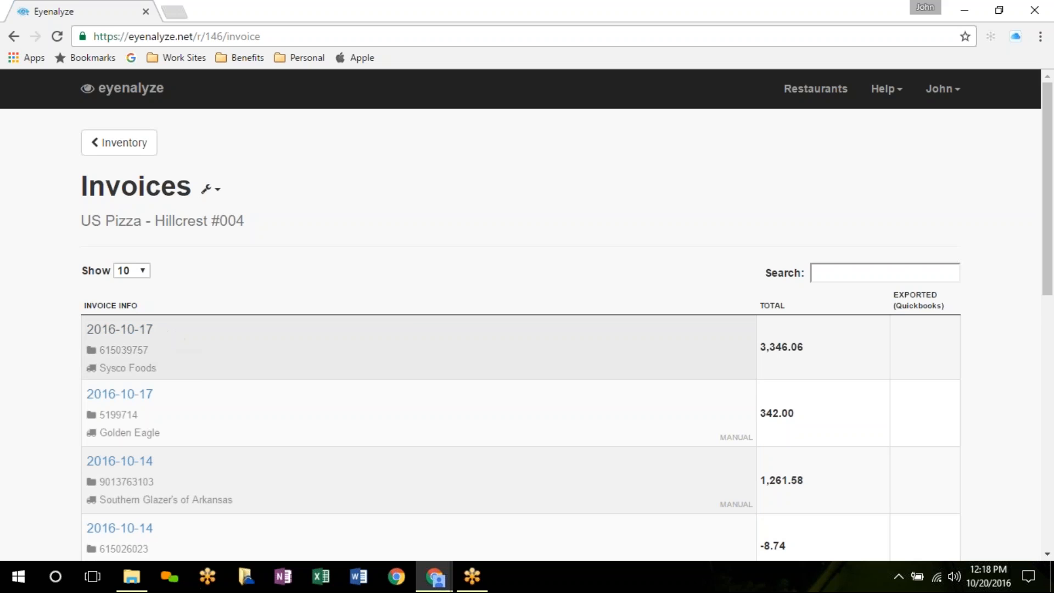
pyautogui.click(127, 332)
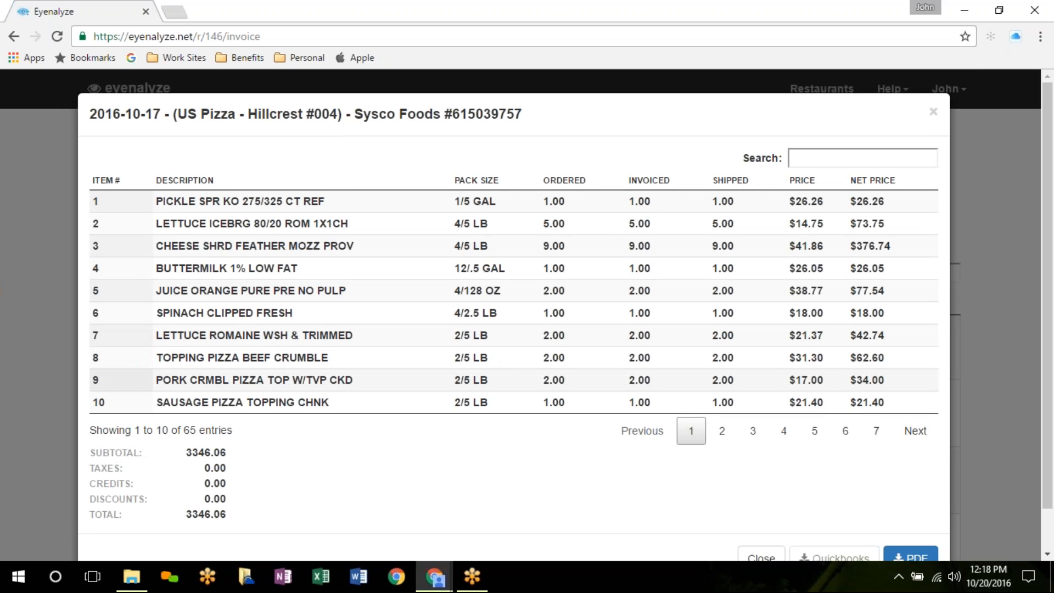
pyautogui.scroll(-1, 539, 456)
pyautogui.scroll(1, 542, 457)
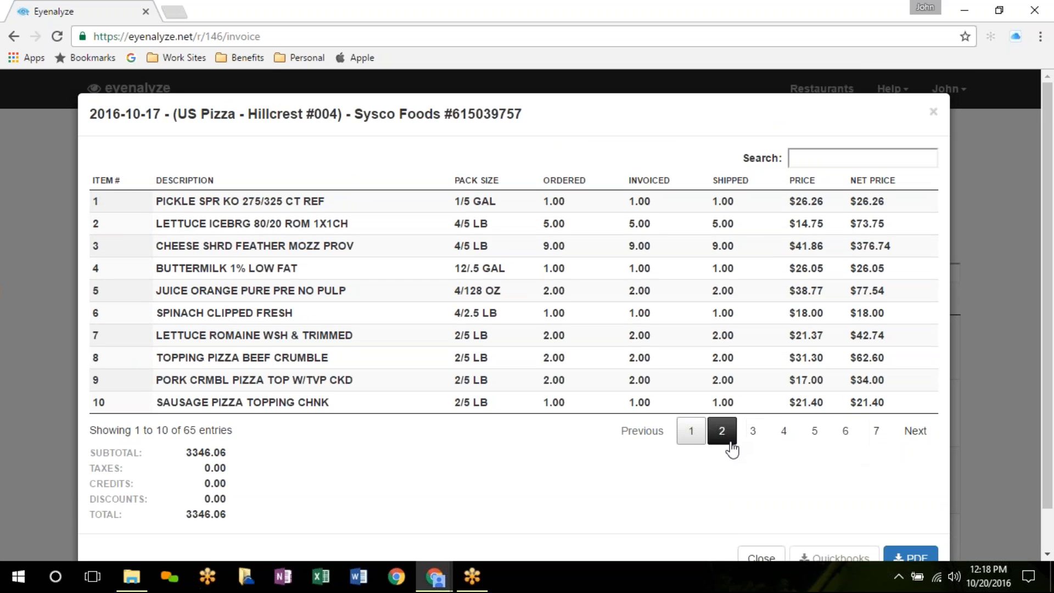
# Step: Sort the invoice's line items by description and again by net price from highest to lowest
pyautogui.click(185, 181)
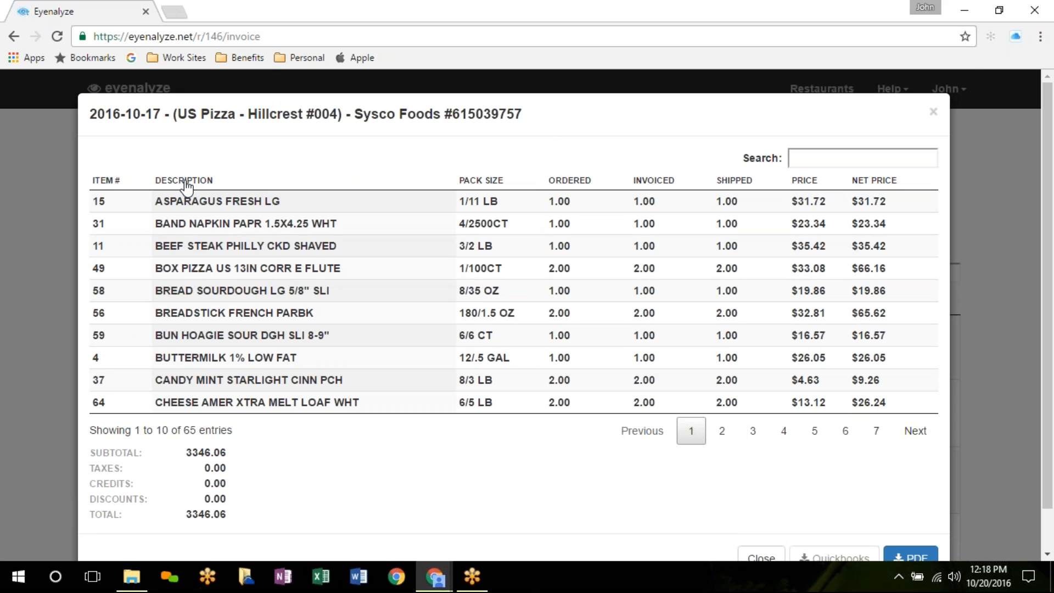
pyautogui.click(872, 181)
pyautogui.click(873, 182)
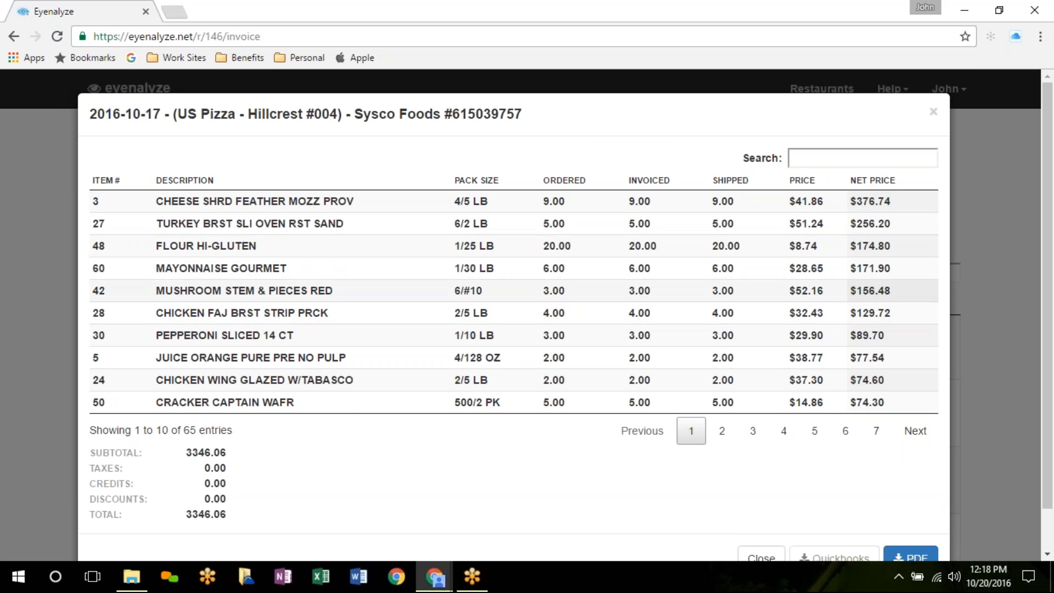
# Step: Review the Sysco Foods invoice's totals and export options, and close the invoice
pyautogui.scroll(-1, 466, 398)
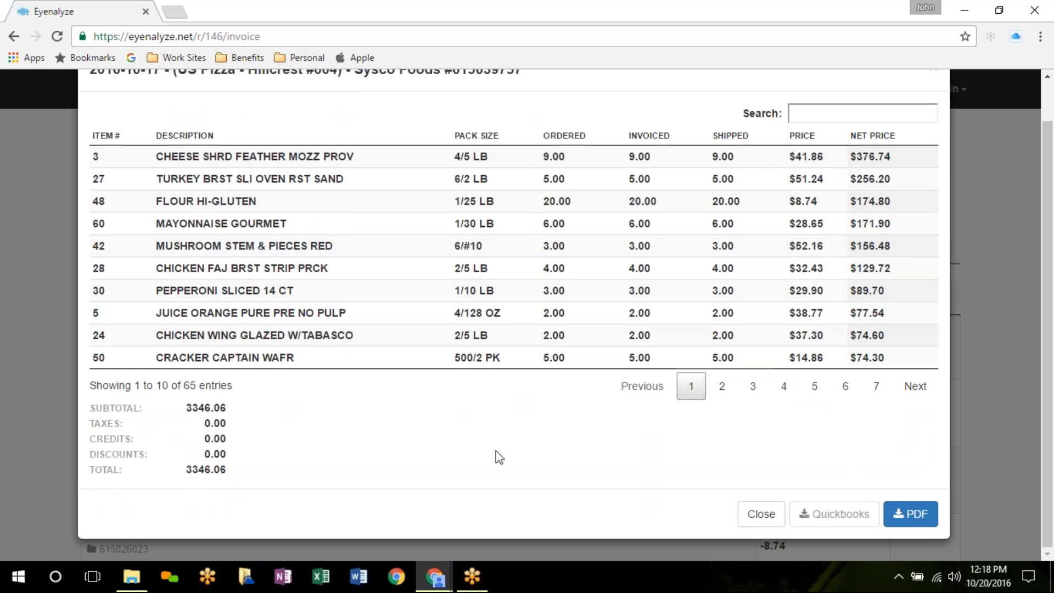
pyautogui.scroll(1, 483, 450)
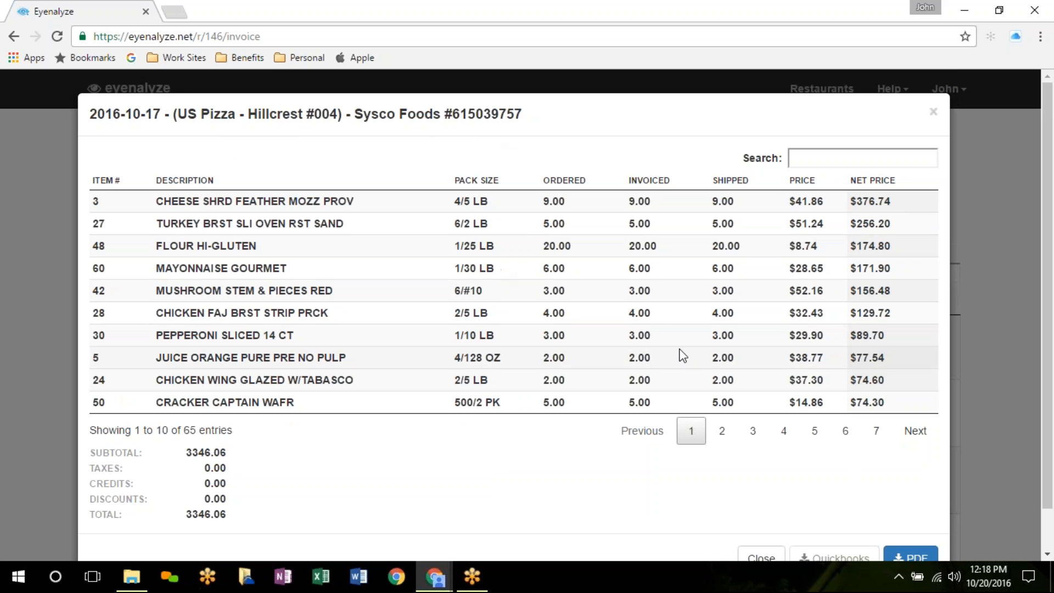
pyautogui.scroll(-1, 722, 471)
pyautogui.click(753, 516)
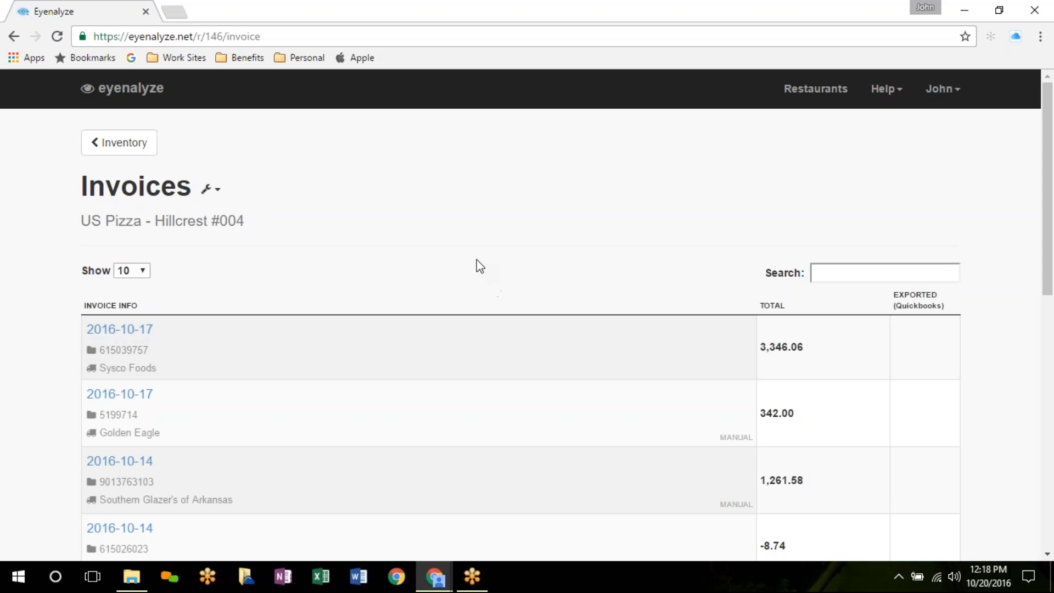
# Step: Open manual invoice entry and bring up the loadable saved invoices, sorted alphabetically by vendor name
pyautogui.click(217, 197)
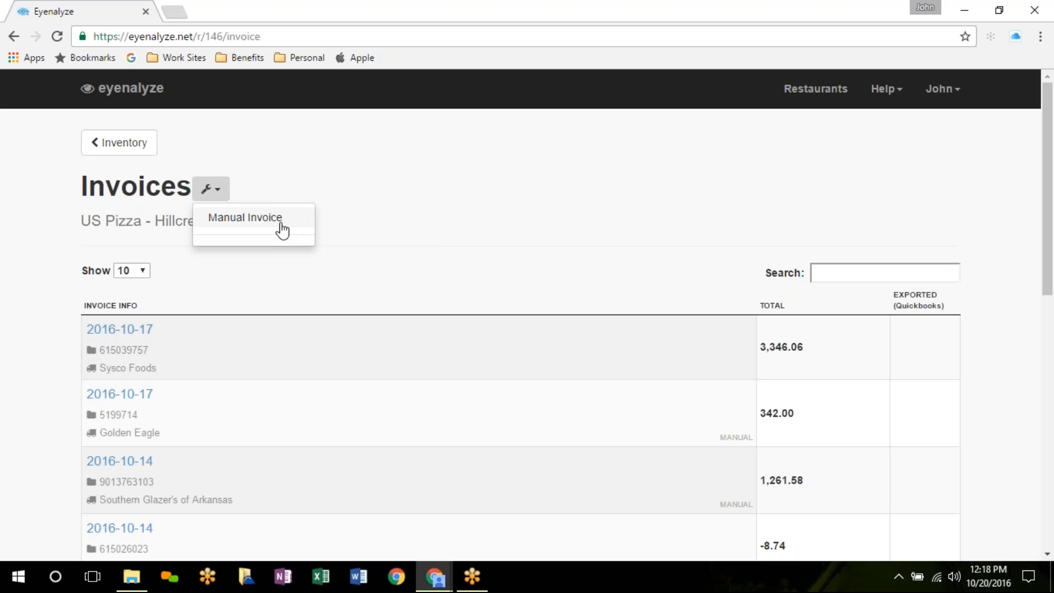
pyautogui.click(286, 224)
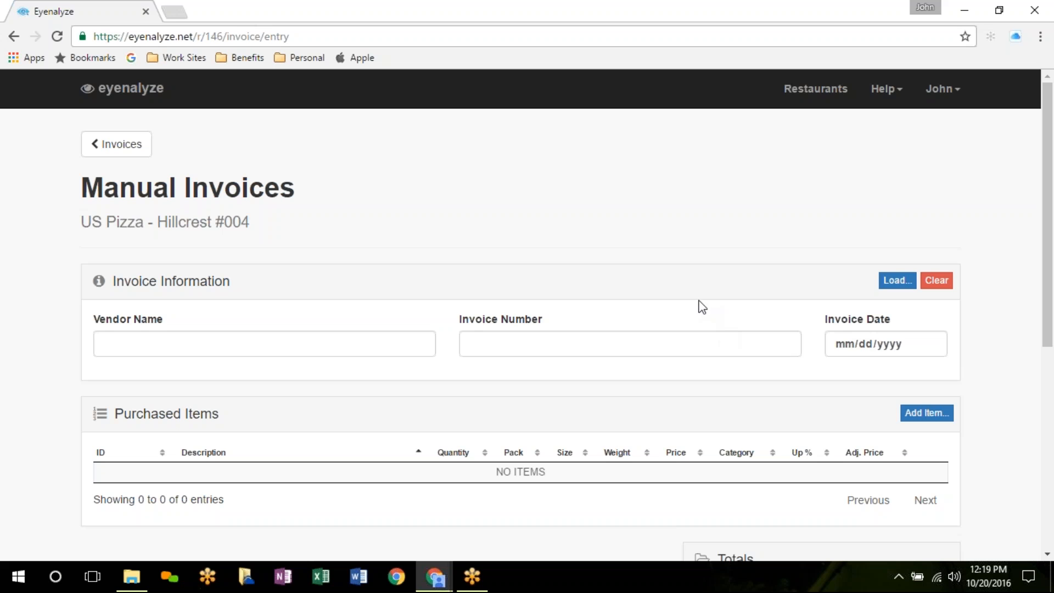
pyautogui.click(897, 281)
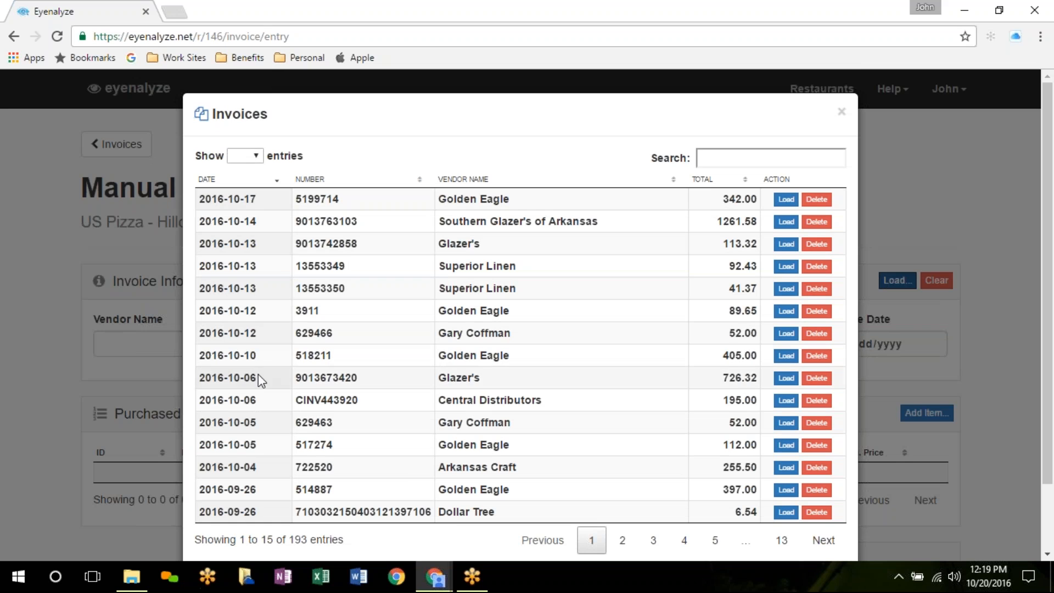
pyautogui.click(478, 183)
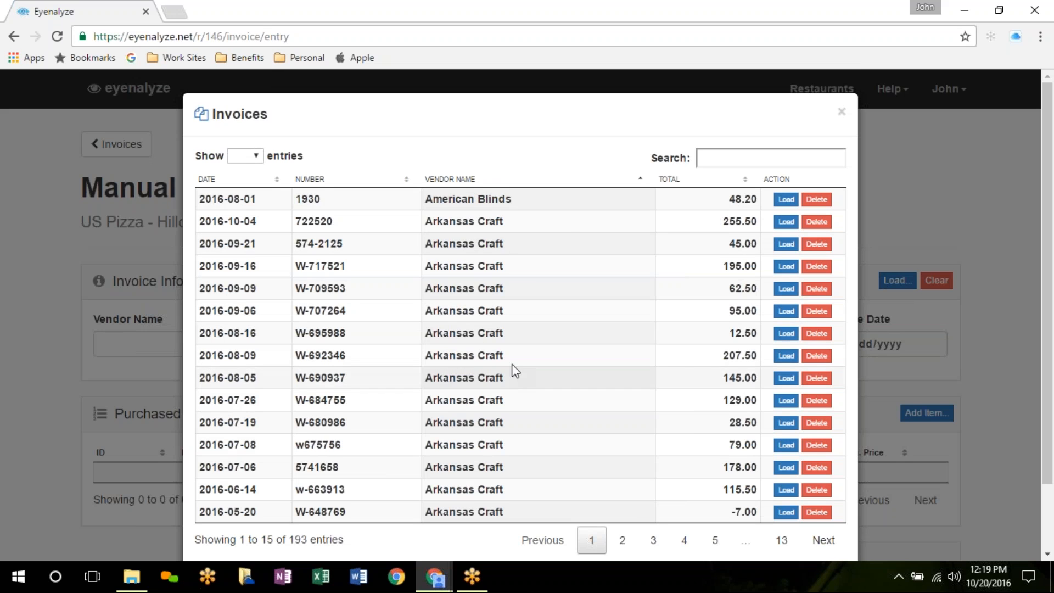
# Step: Search the saved manual invoices for "sys" and clear the search
pyautogui.click(715, 158)
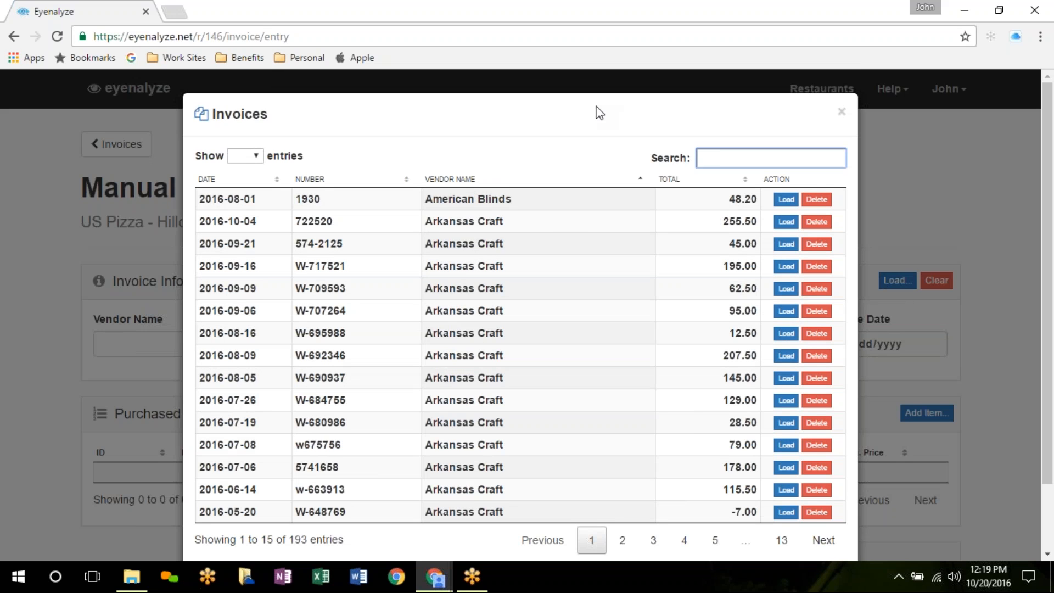
pyautogui.write('sys')
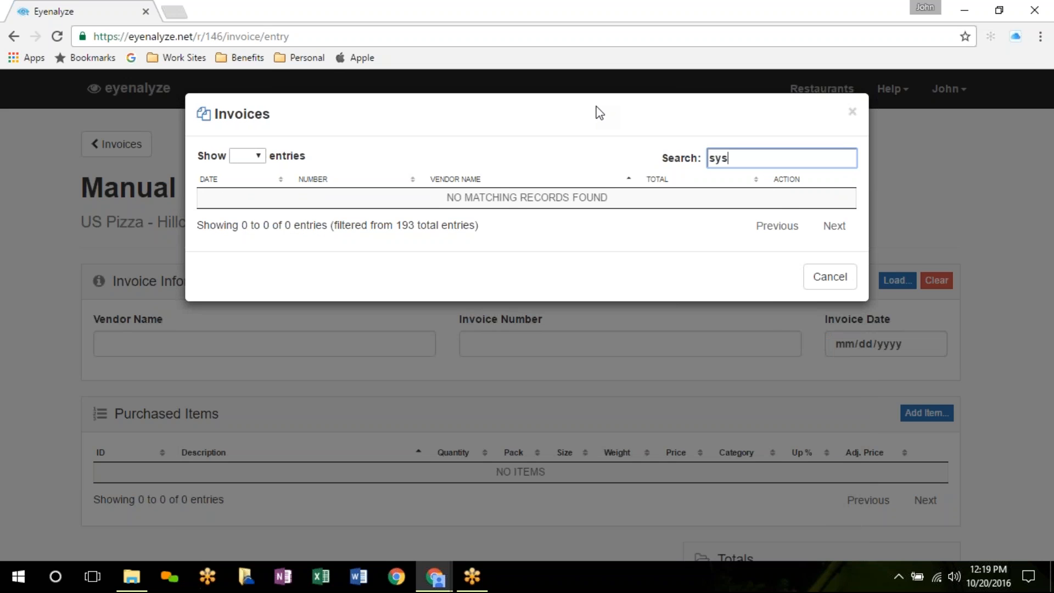
pyautogui.press('BackSpace')
pyautogui.press('BackSpace')
pyautogui.press('BackSpace')
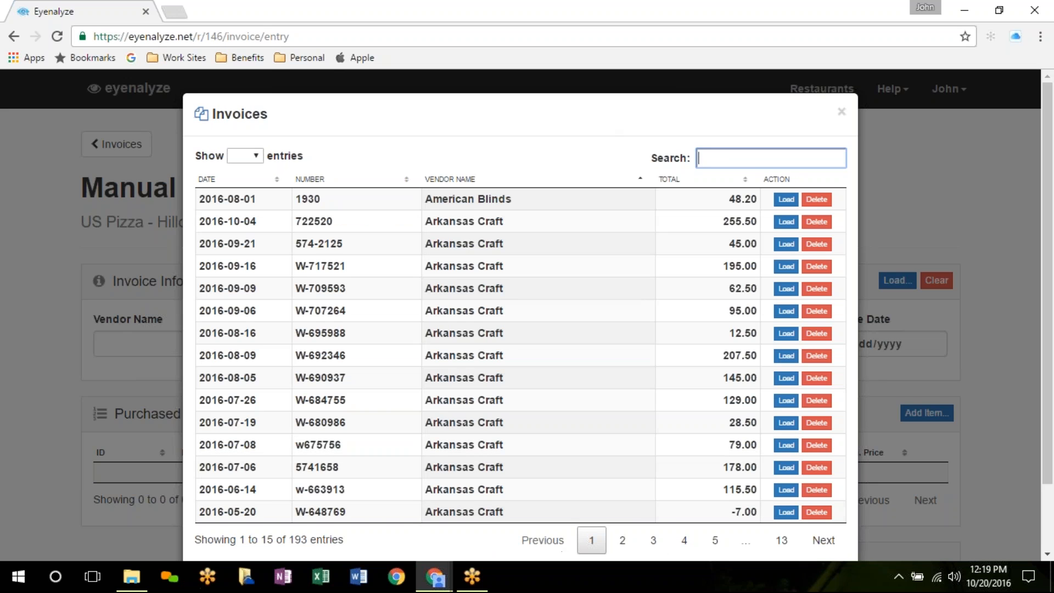
# Step: Page through the saved invoices to the seventh page and load the Golden Eagle invoice dated 2016-09-07
pyautogui.click(654, 541)
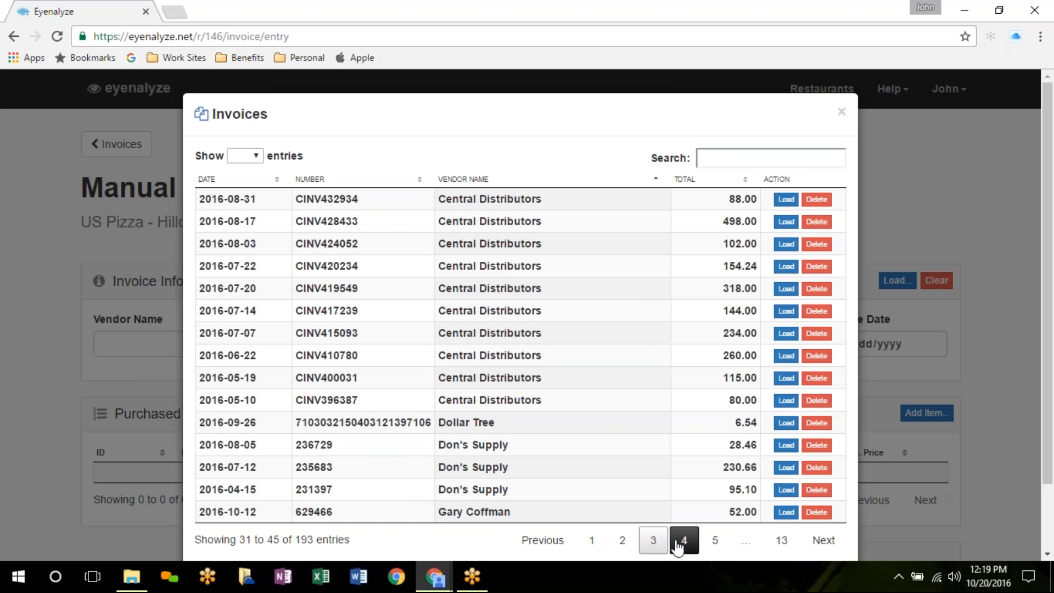
pyautogui.click(684, 544)
pyautogui.click(715, 542)
pyautogui.click(724, 544)
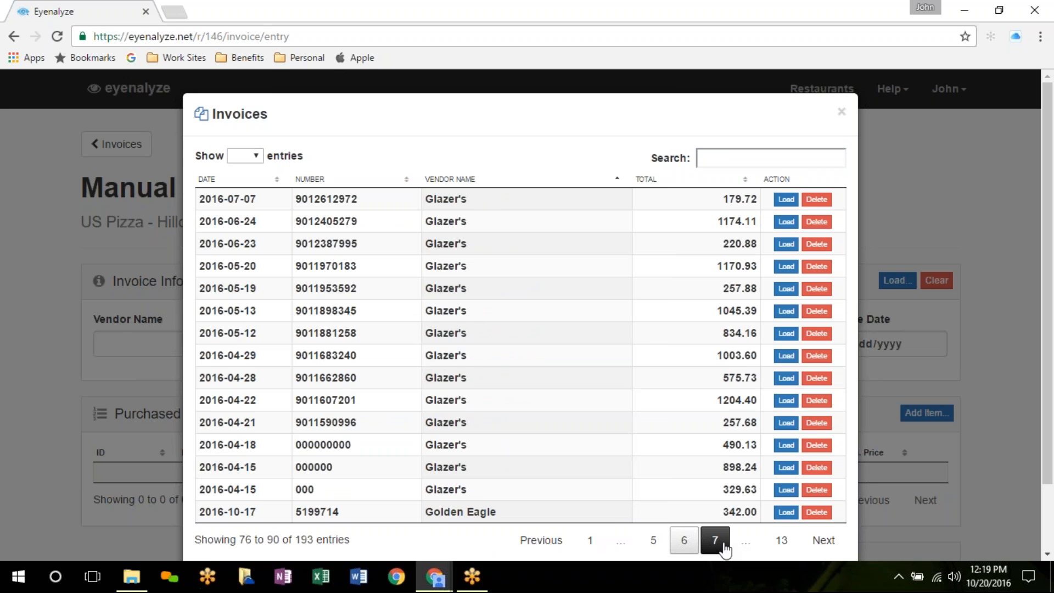
pyautogui.click(726, 547)
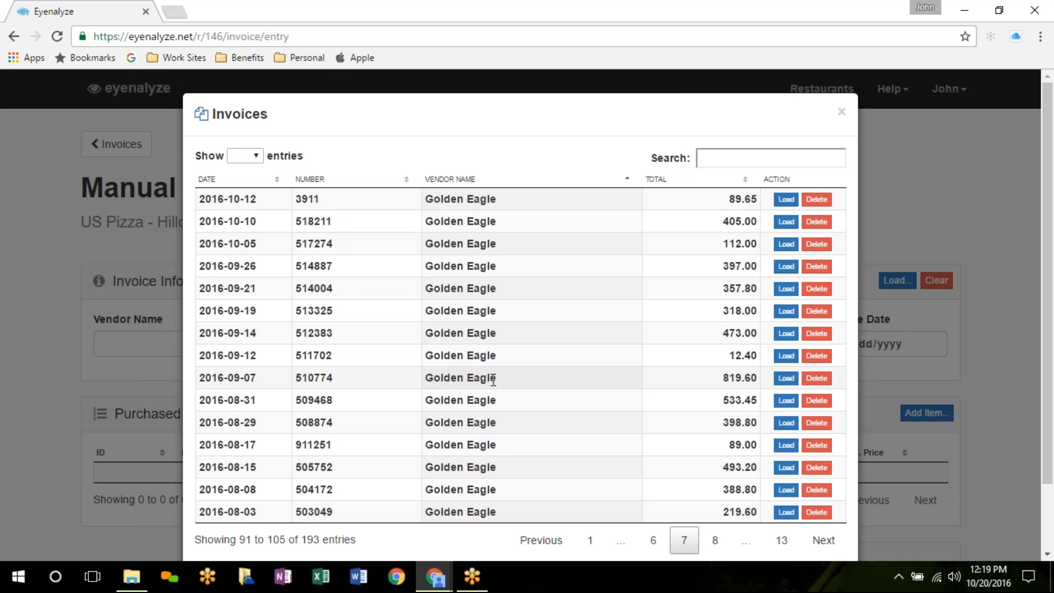
pyautogui.click(786, 379)
pyautogui.scroll(-4, 730, 392)
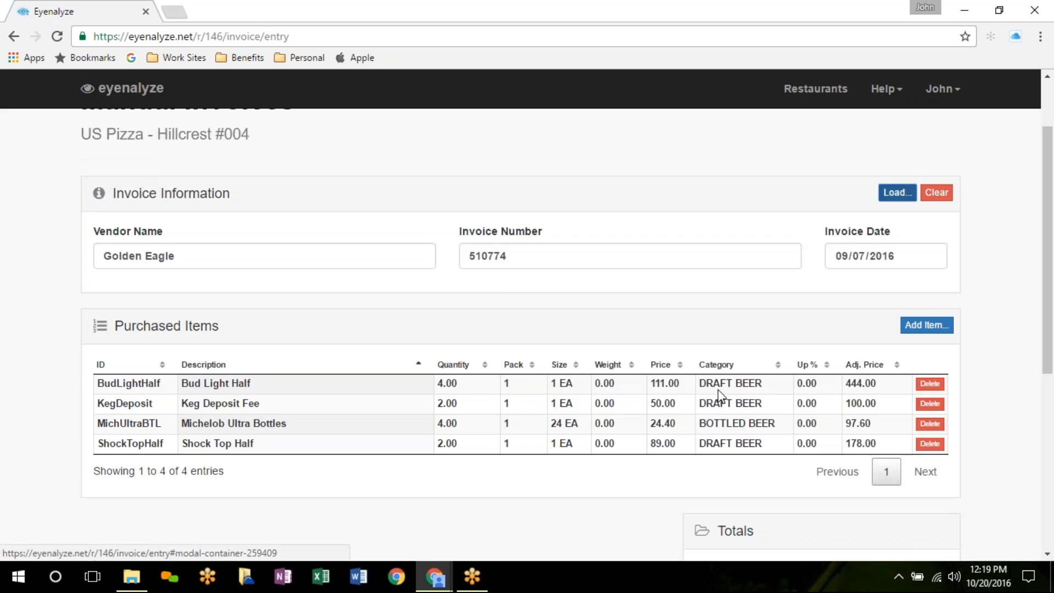
pyautogui.scroll(2, 470, 388)
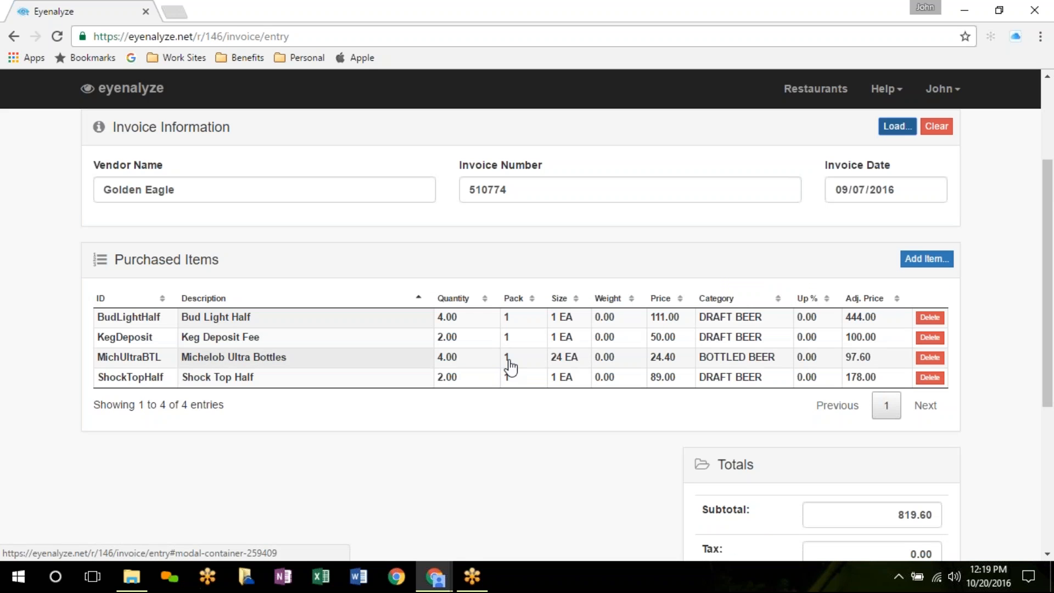
# Step: Open the Michelob Ultra Bottles item, confirm it with its existing values, and save the Golden Eagle invoice
pyautogui.click(371, 361)
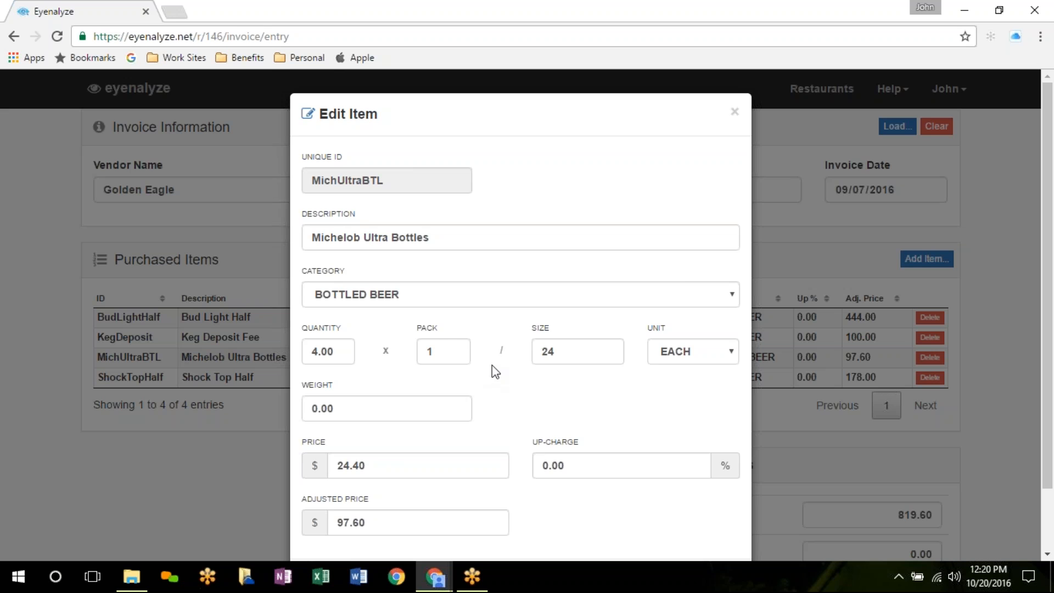
pyautogui.scroll(-2, 416, 473)
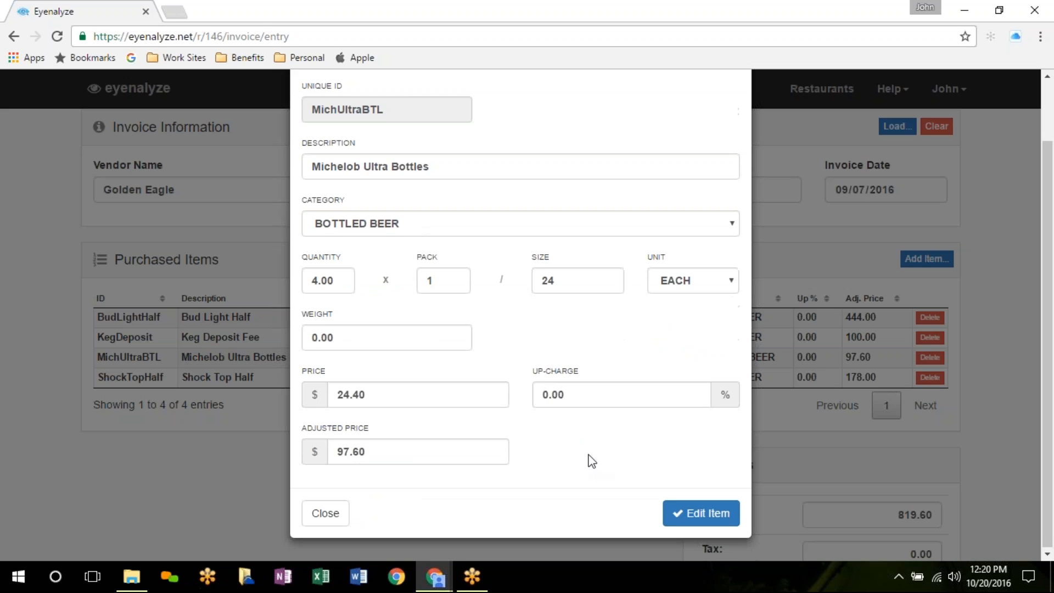
pyautogui.click(708, 516)
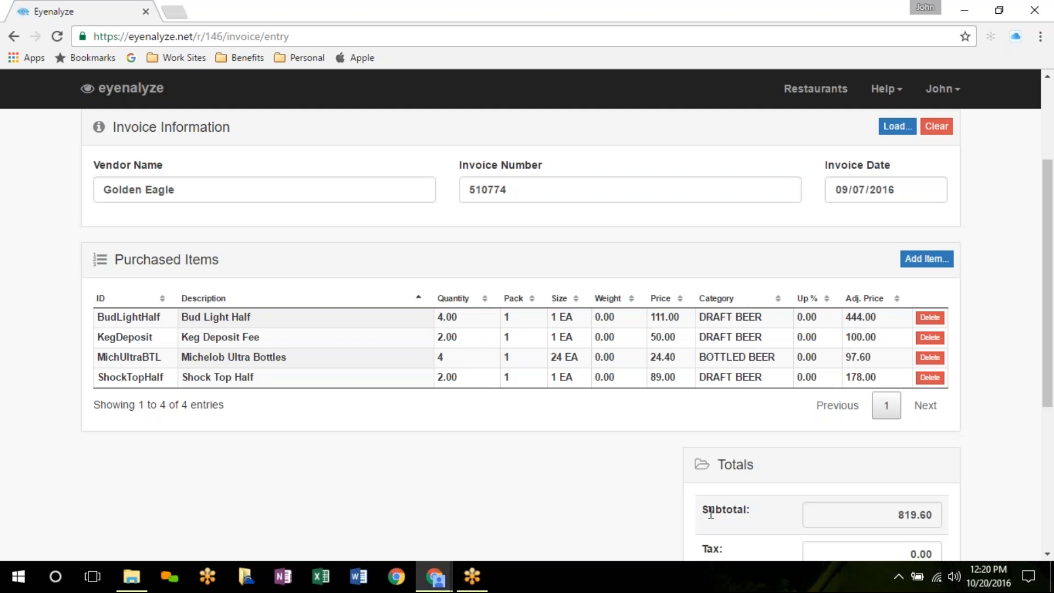
pyautogui.scroll(-4, 866, 527)
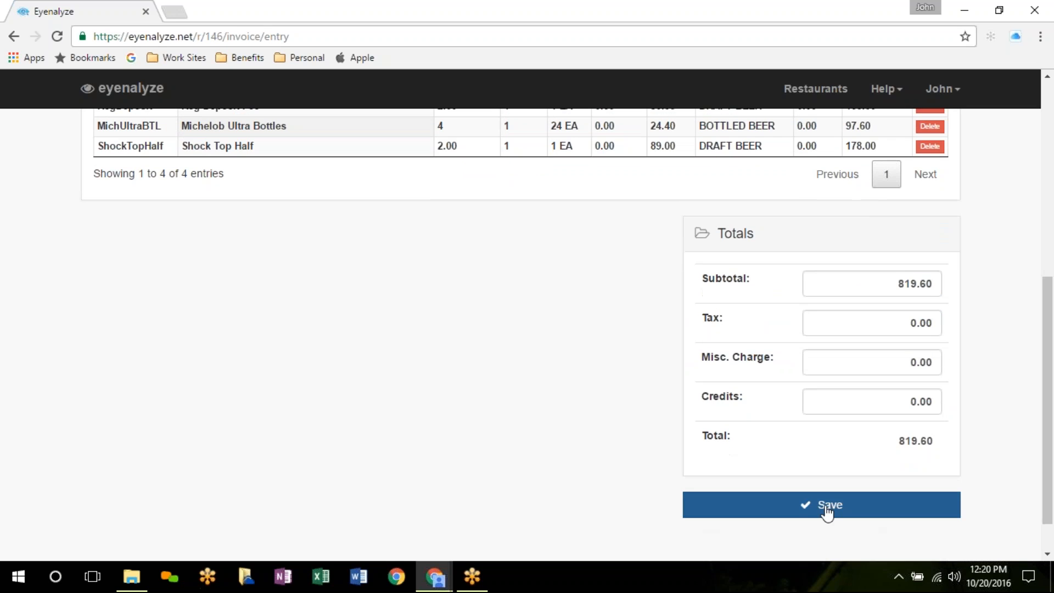
pyautogui.click(828, 511)
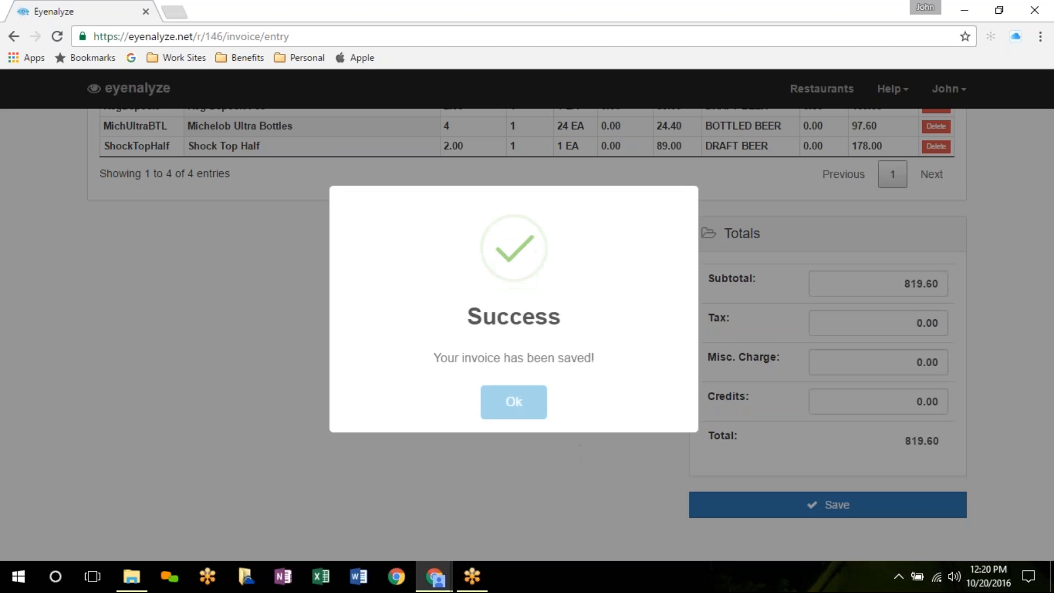
pyautogui.click(517, 404)
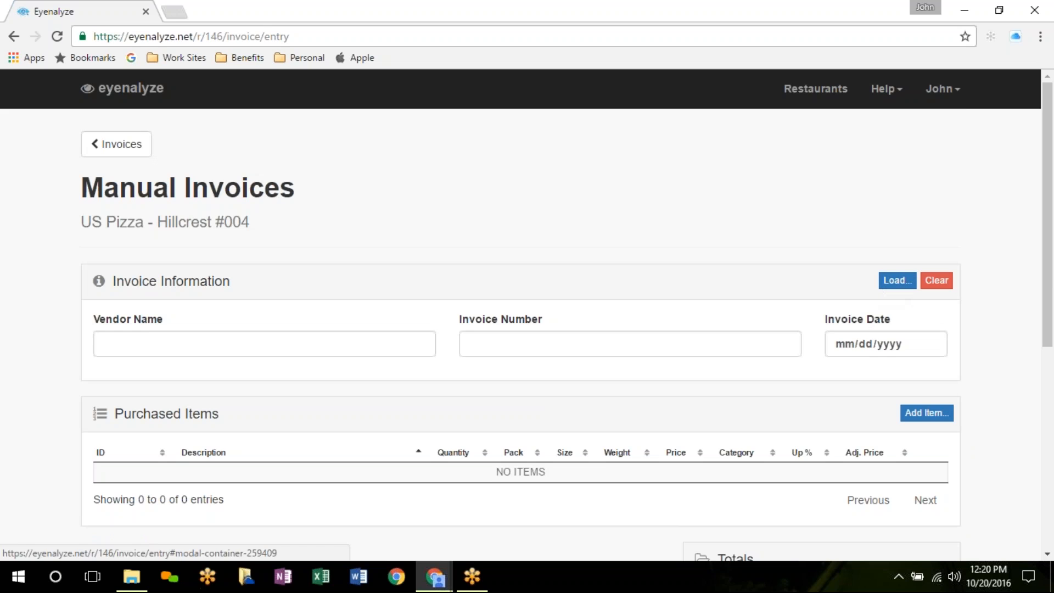
# Step: Begin a new manual invoice with the suggested vendor Golden Eagle, leaving the invoice number empty
pyautogui.click(103, 344)
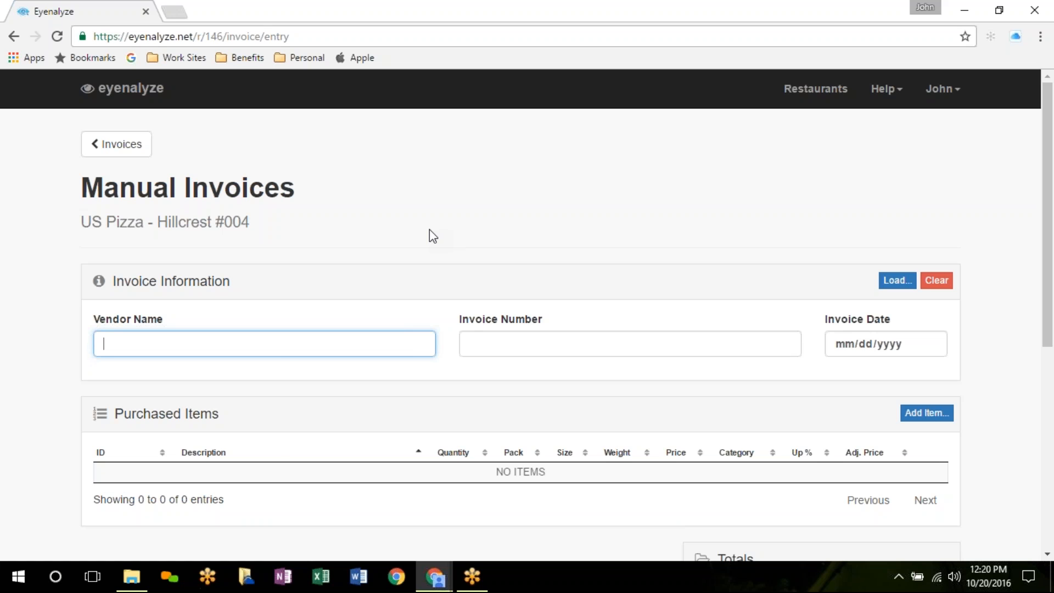
pyautogui.write('Gl')
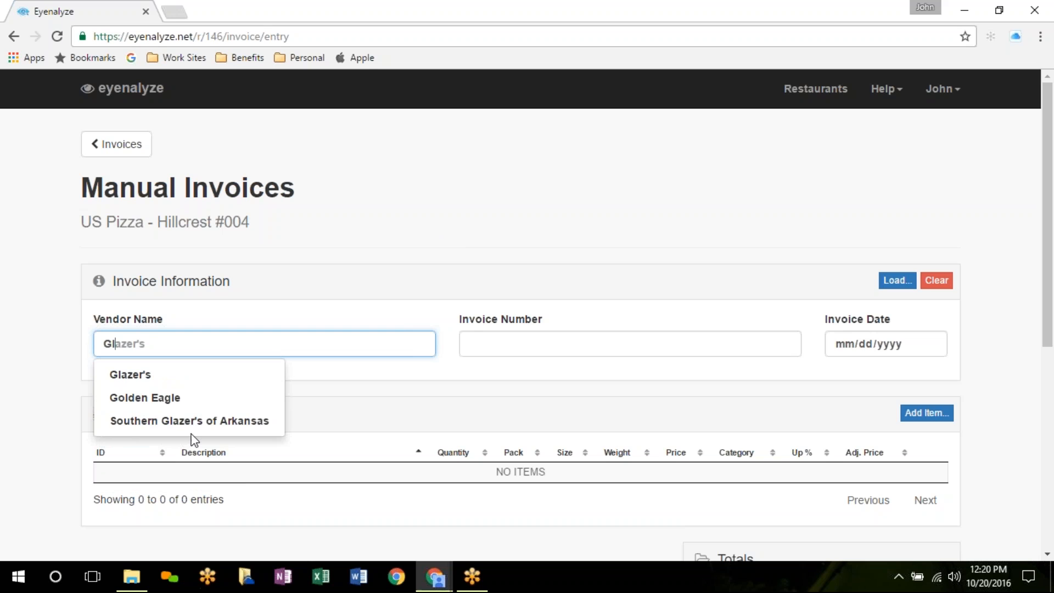
pyautogui.click(131, 400)
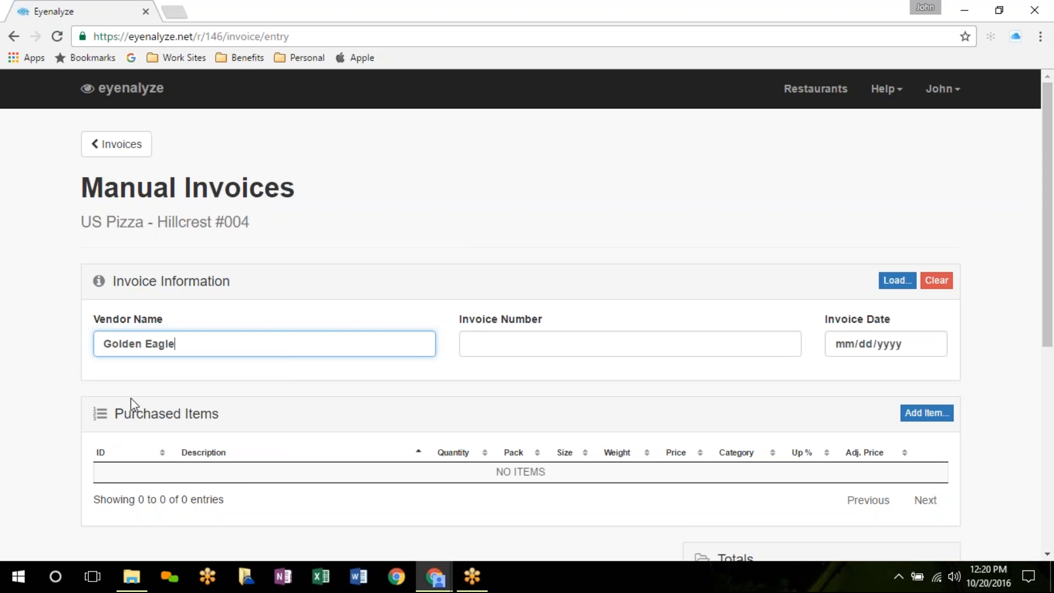
pyautogui.click(494, 348)
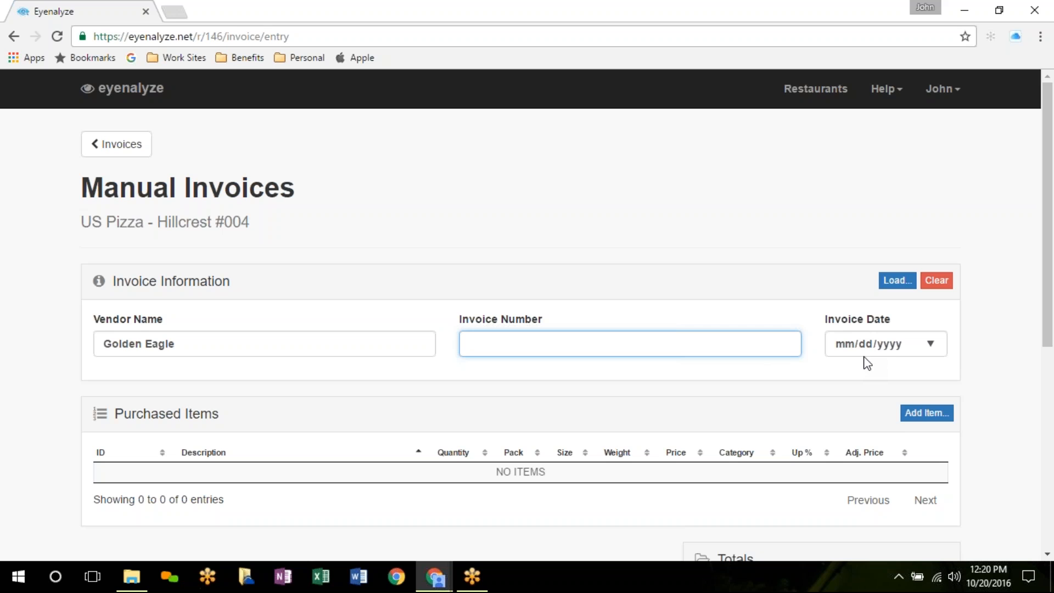
# Step: Start a new purchased item, try 1568 as its unique ID, and remove that ID
pyautogui.click(927, 416)
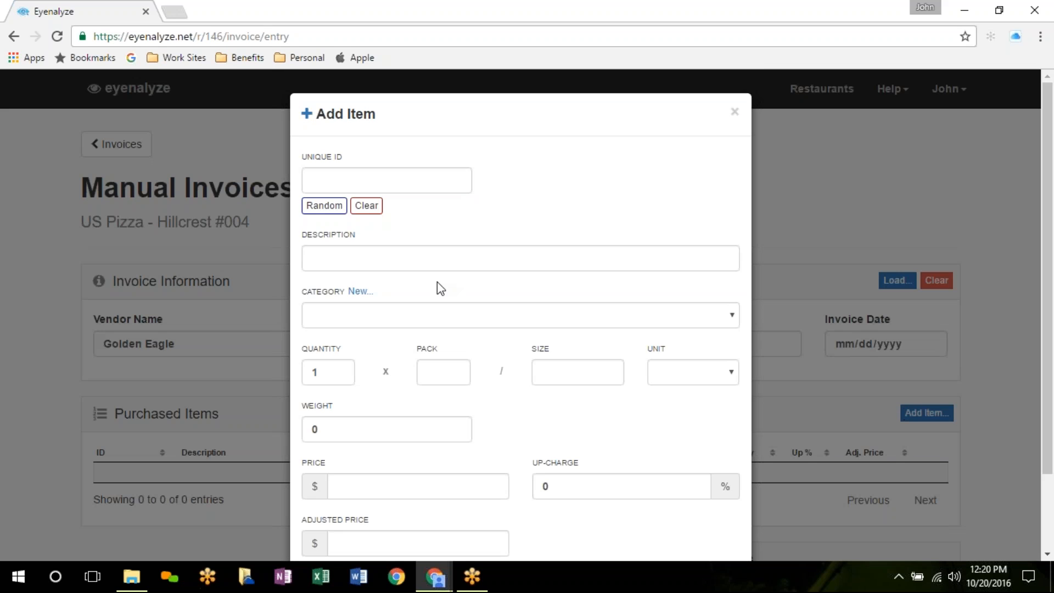
pyautogui.click(432, 185)
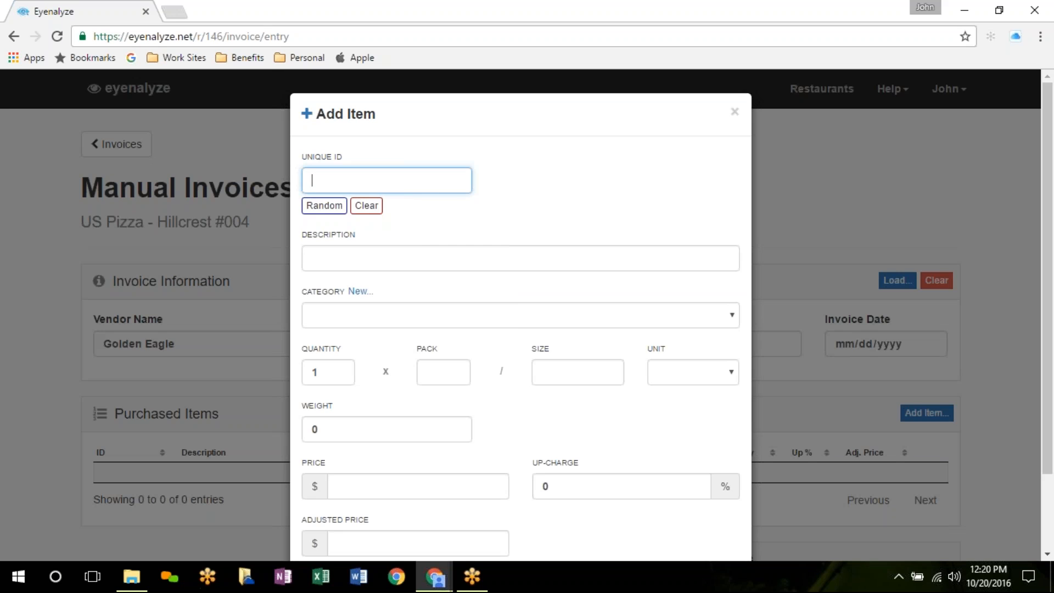
pyautogui.write('1568')
pyautogui.press('BackSpace')
pyautogui.press('BackSpace')
pyautogui.press('BackSpace')
pyautogui.press('BackSpace')
# Step: Look up the item description with "Coo" and add Coors Light Longneck Bottles to the invoice with its prefilled values
pyautogui.click(422, 258)
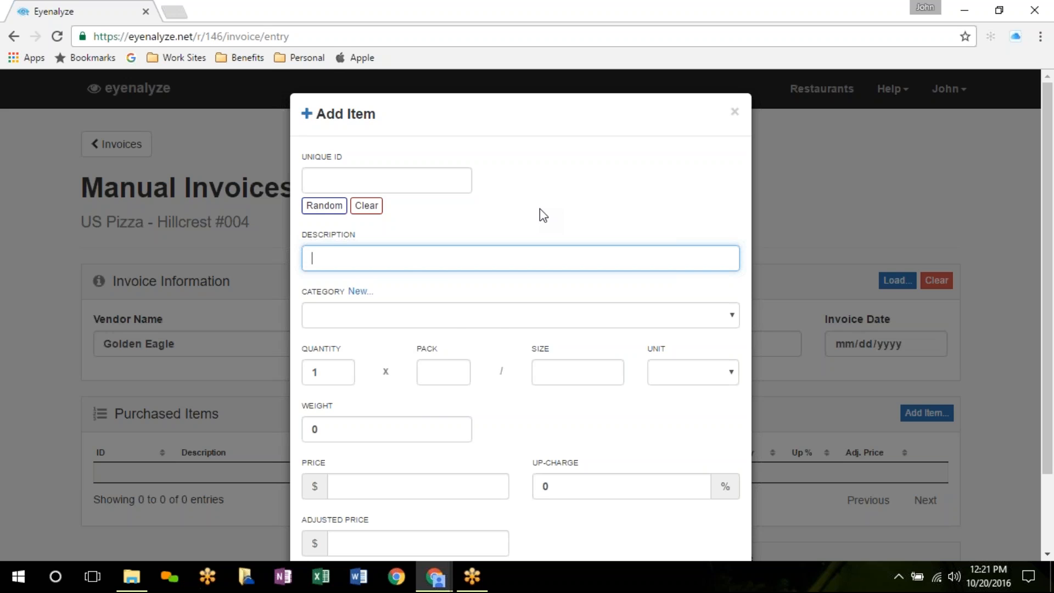
pyautogui.write('Coo')
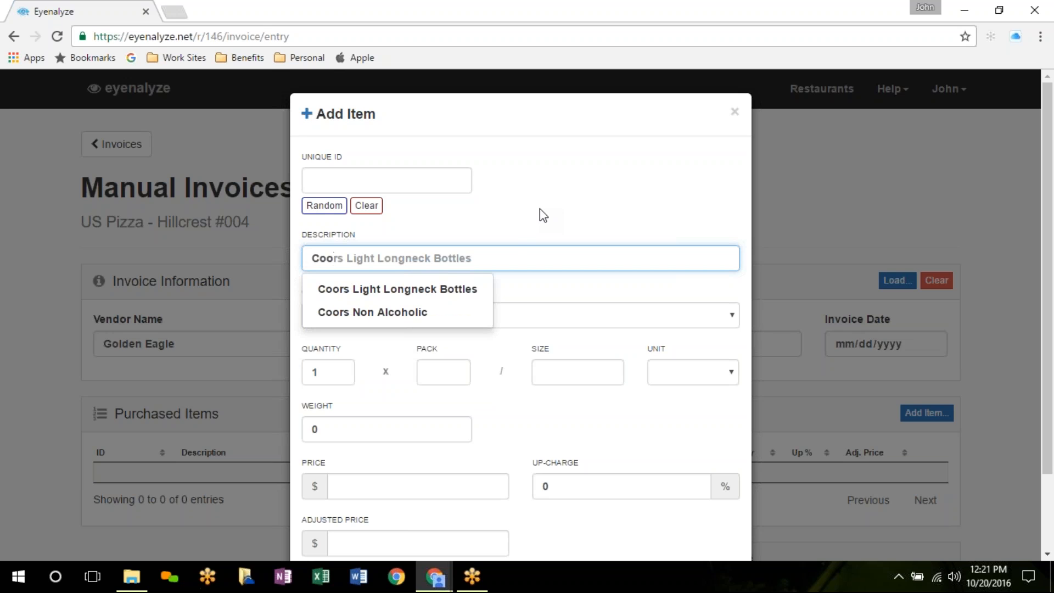
pyautogui.click(473, 290)
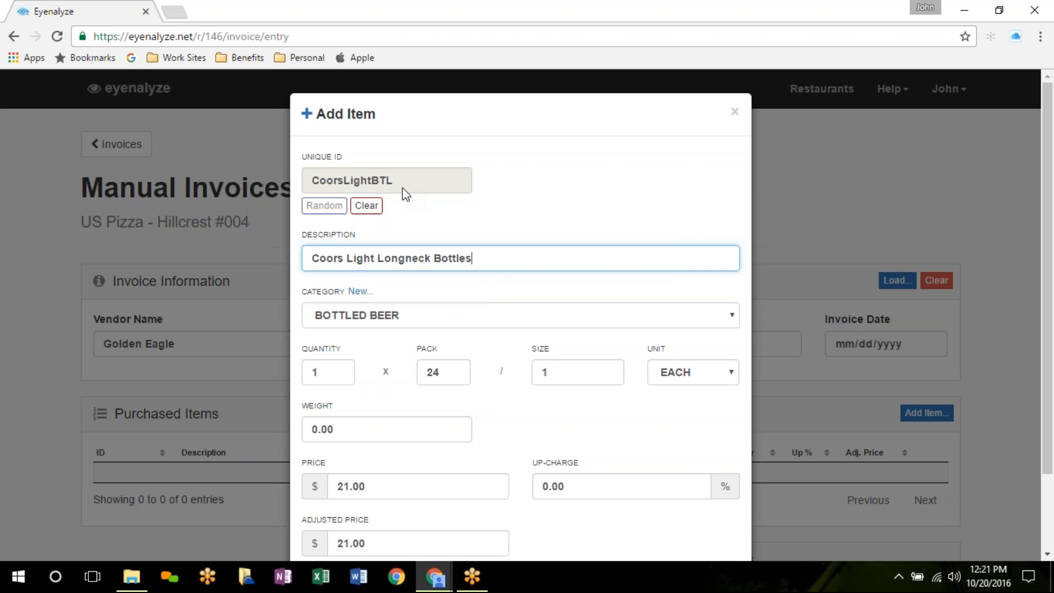
pyautogui.scroll(-2, 414, 369)
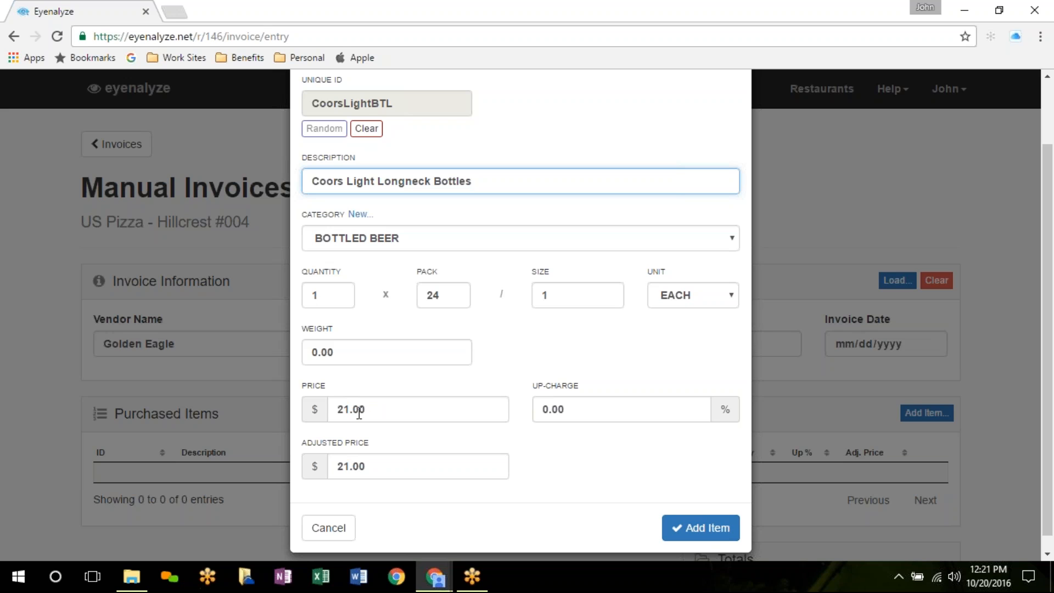
pyautogui.click(683, 535)
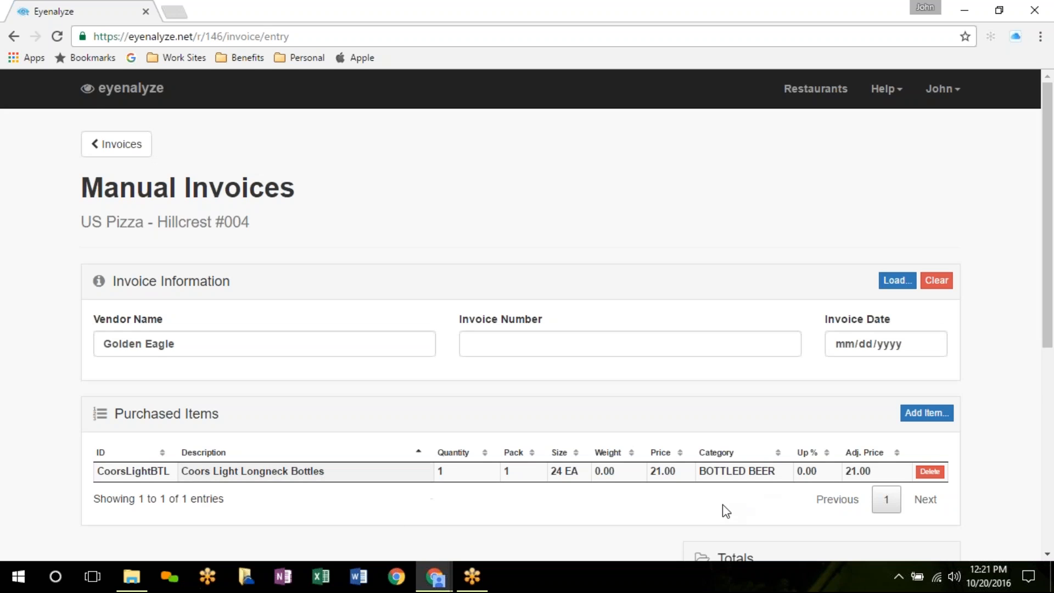
# Step: Clear the unsaved Golden Eagle invoice and confirm discarding its entries
pyautogui.scroll(-3, 960, 466)
pyautogui.scroll(3, 961, 389)
pyautogui.click(938, 281)
pyautogui.click(557, 408)
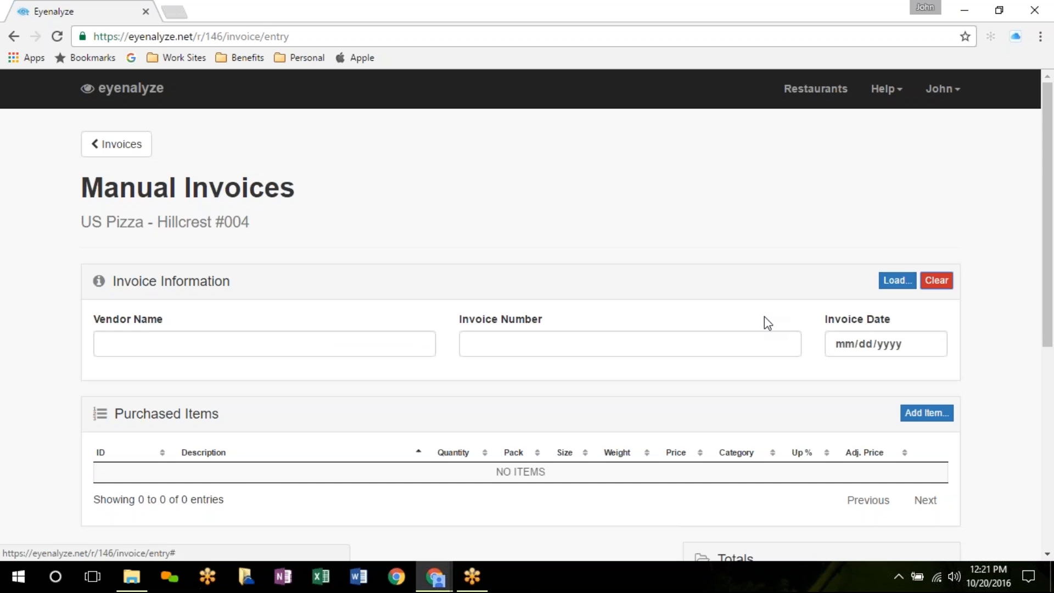
# Step: Sort the saved manual invoices by vendor name, load the Arkansas Craft invoice dated 2016-10-04, and view its details
pyautogui.click(896, 281)
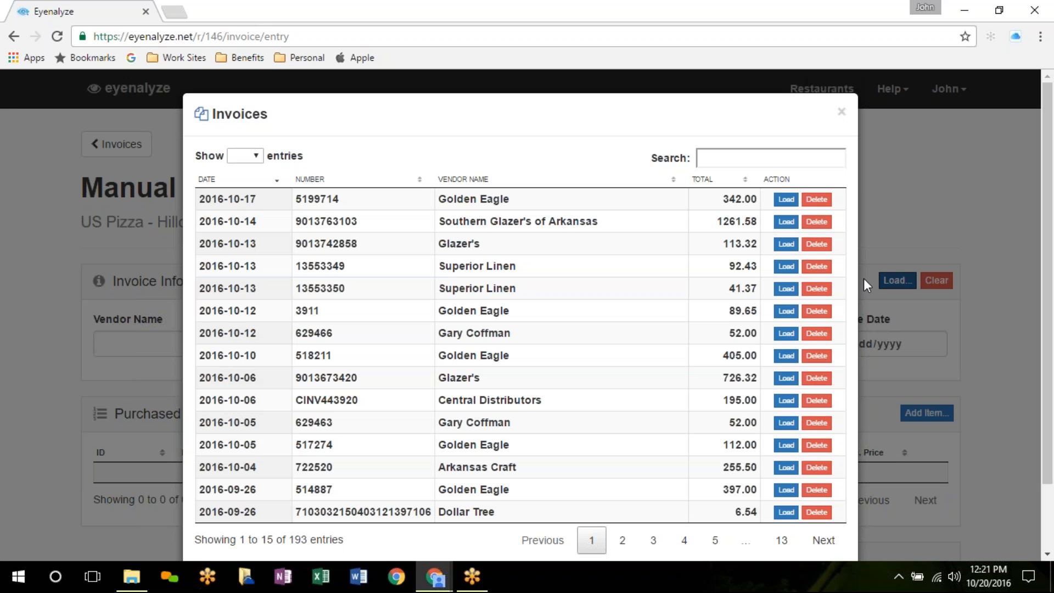
pyautogui.click(462, 179)
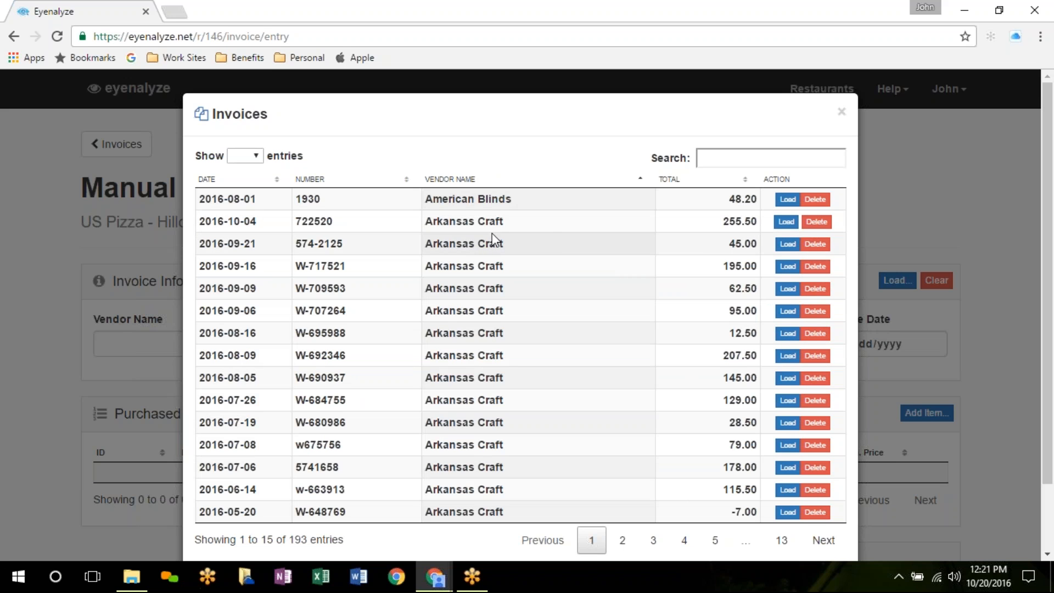
pyautogui.click(787, 223)
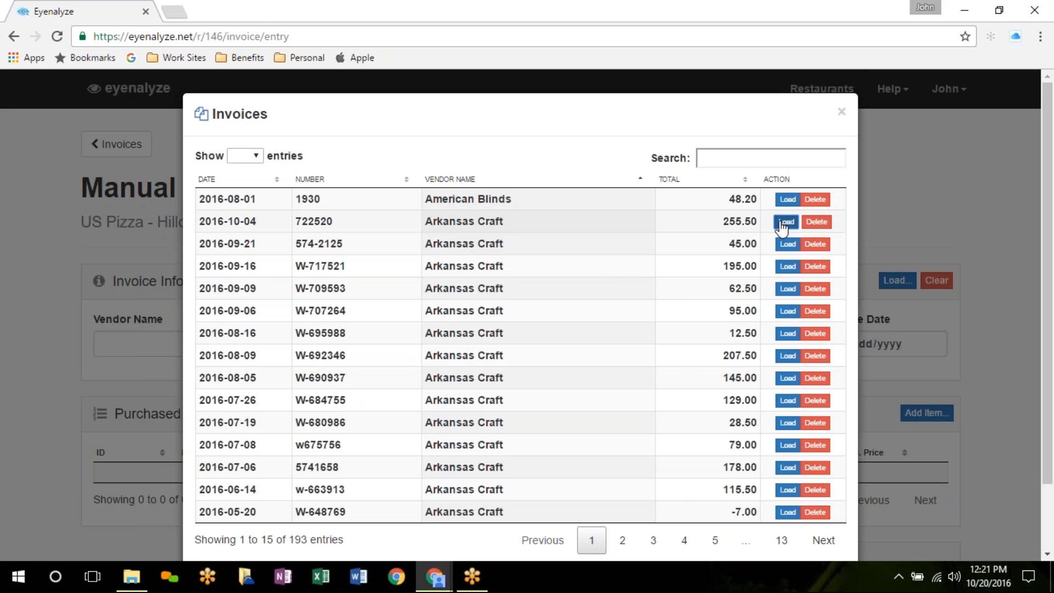
pyautogui.scroll(-3, 644, 320)
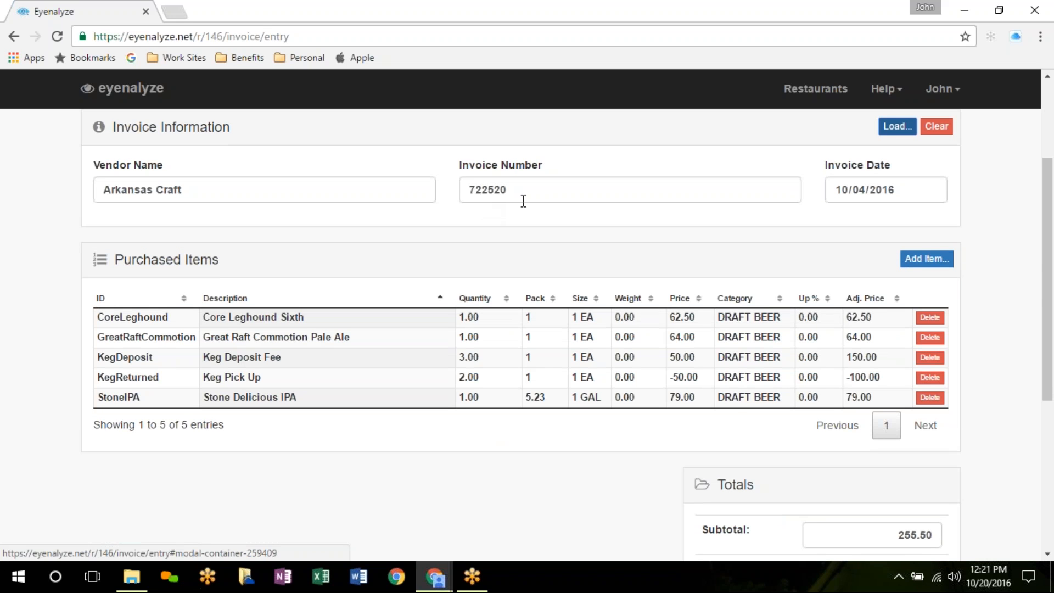
pyautogui.moveTo(843, 202)
# Step: Try a quantity of 5 for the Great Raft Commotion Pale Ale item, and close the item without applying it
pyautogui.click(337, 346)
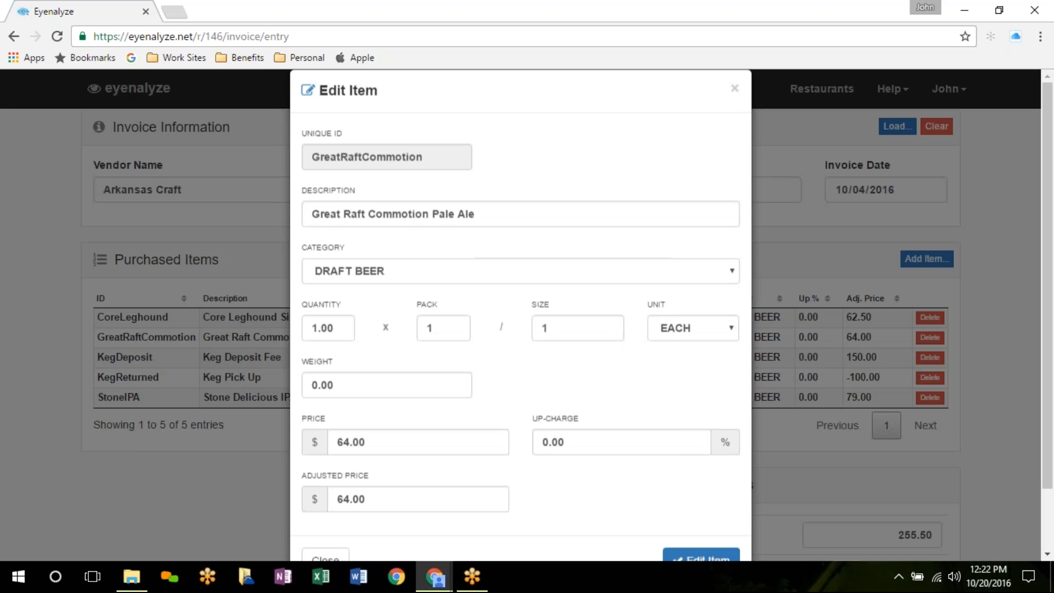
pyautogui.doubleClick(329, 352)
pyautogui.write('5')
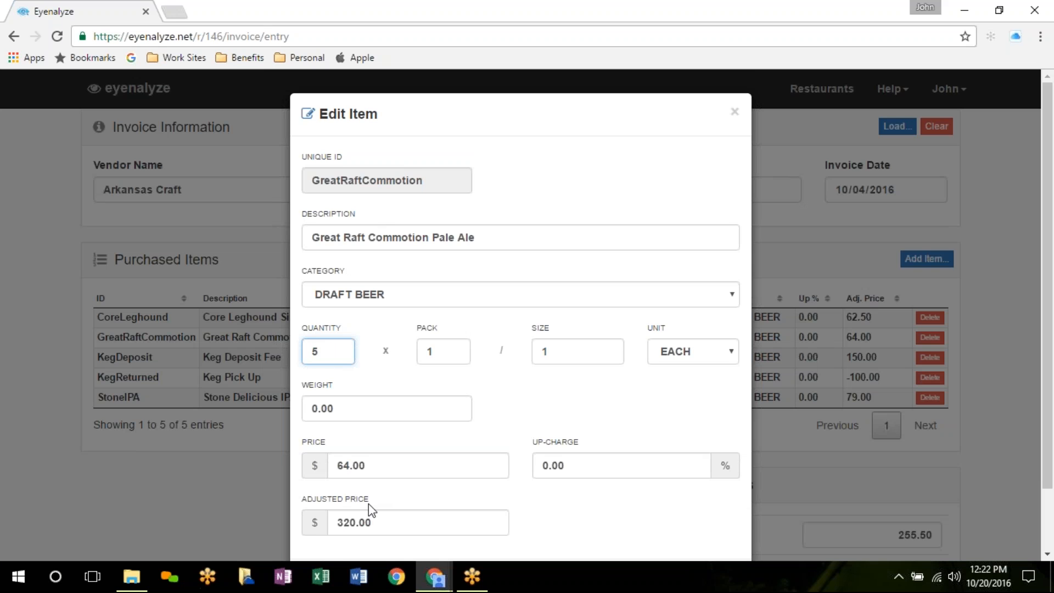
pyautogui.scroll(-2, 578, 459)
pyautogui.click(332, 513)
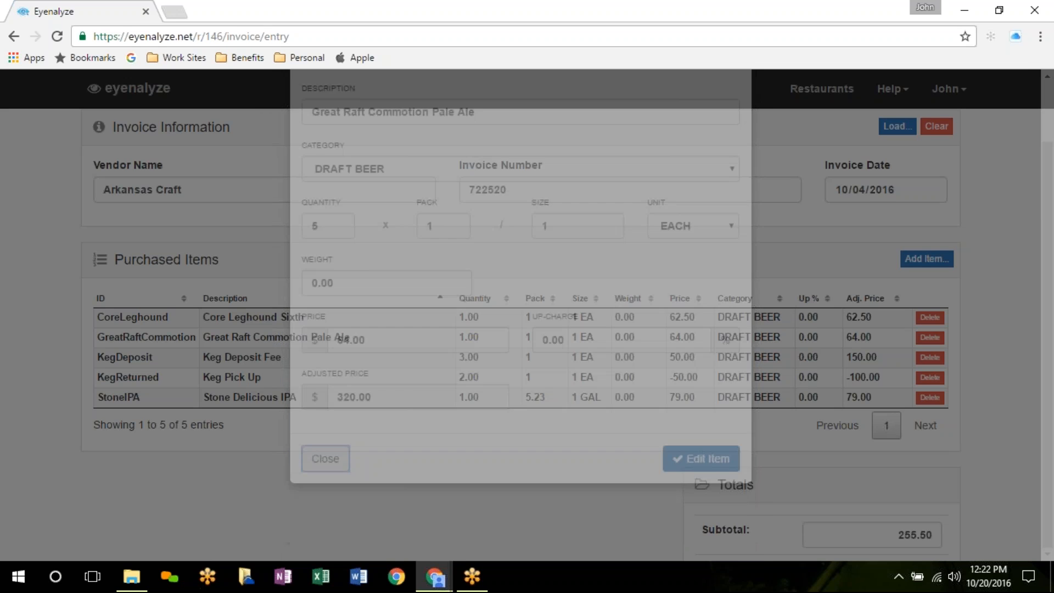
# Step: Clear the loaded Arkansas Craft invoice from the entry form and confirm
pyautogui.scroll(3, 705, 416)
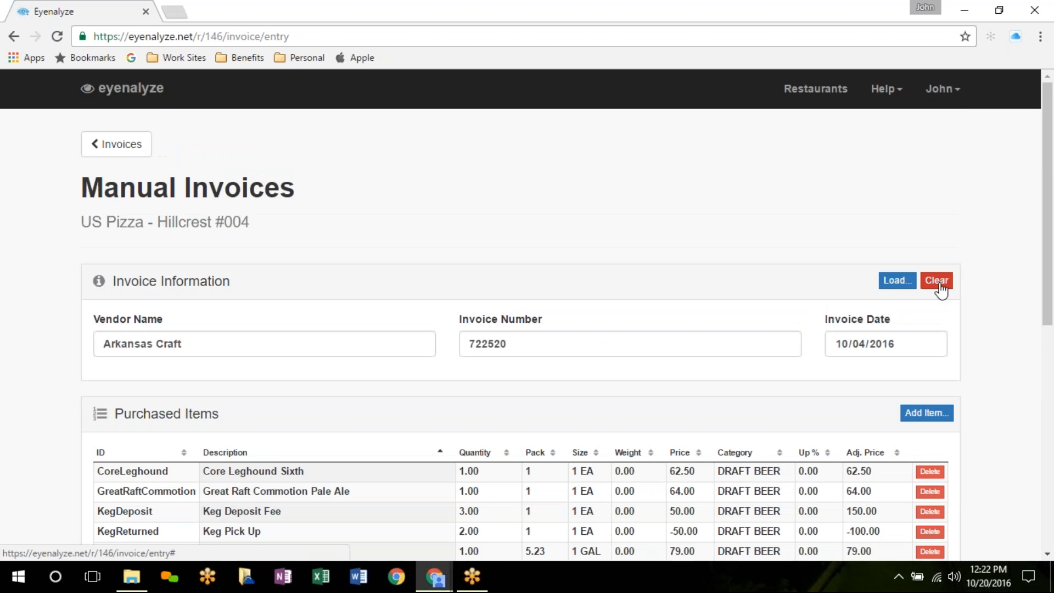
pyautogui.click(944, 283)
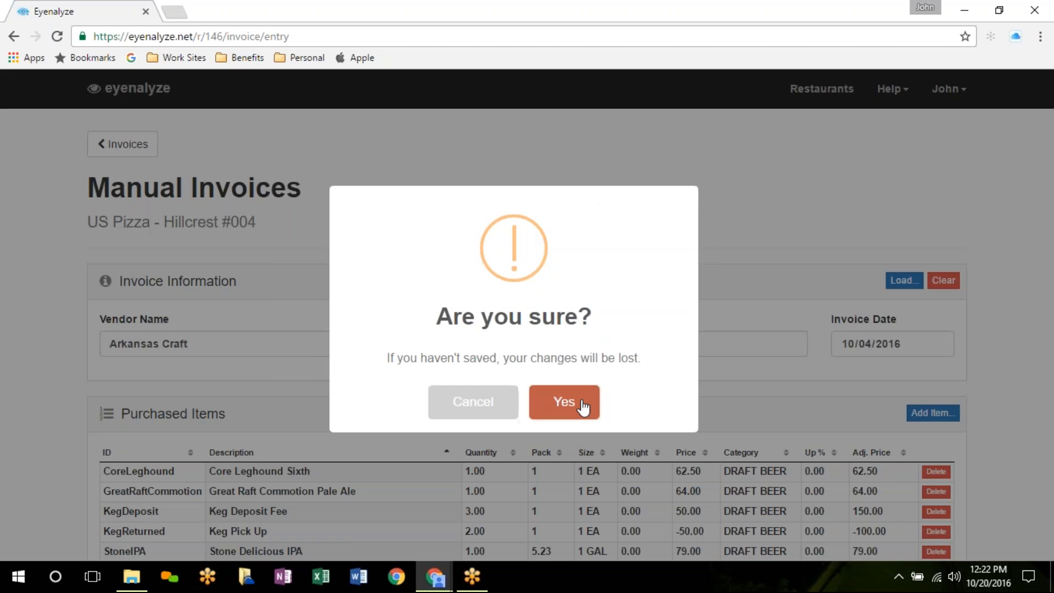
pyautogui.click(577, 402)
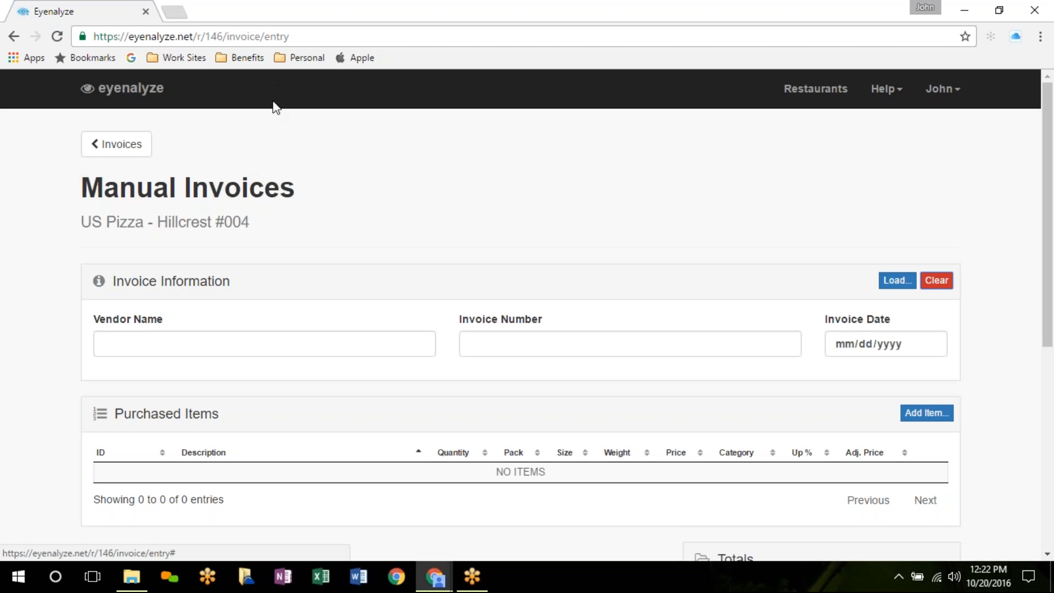
# Step: Leave manual invoice entry and return through the invoice list to the restaurant's Inventory overview
pyautogui.click(130, 150)
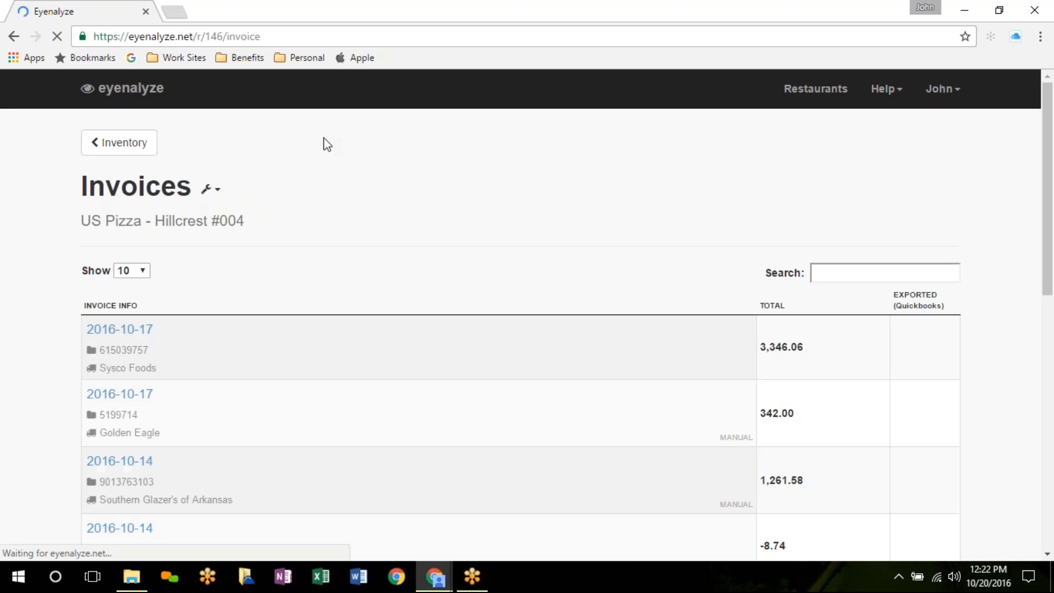
pyautogui.click(130, 156)
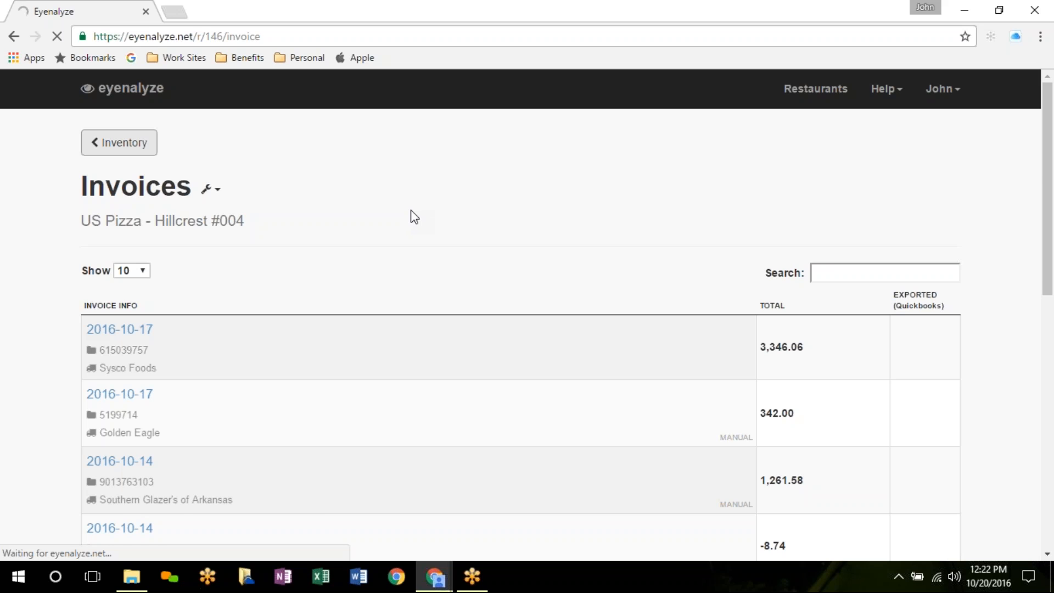
pyautogui.scroll(-2, 415, 217)
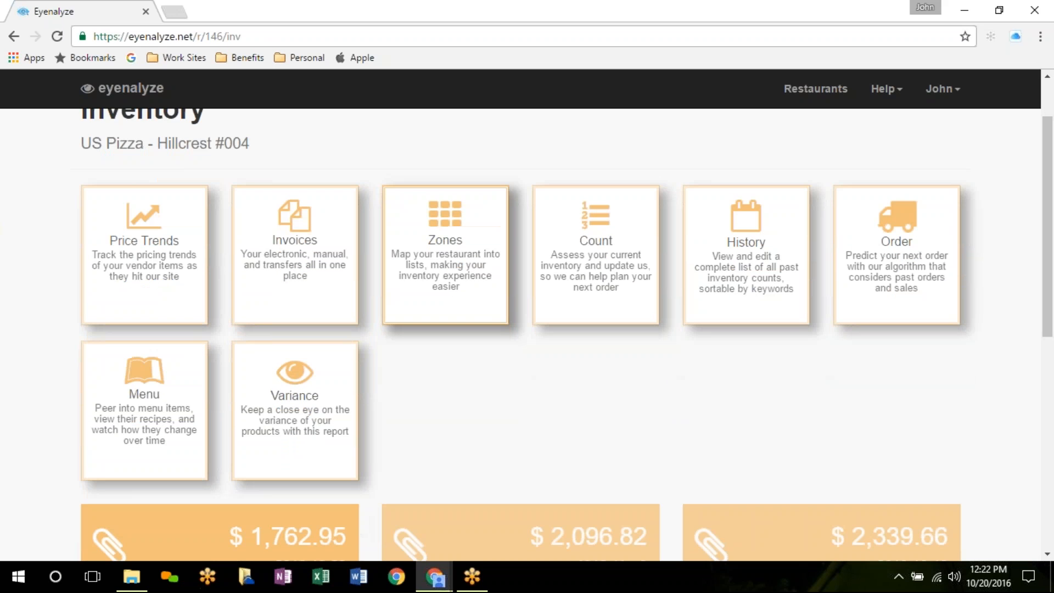